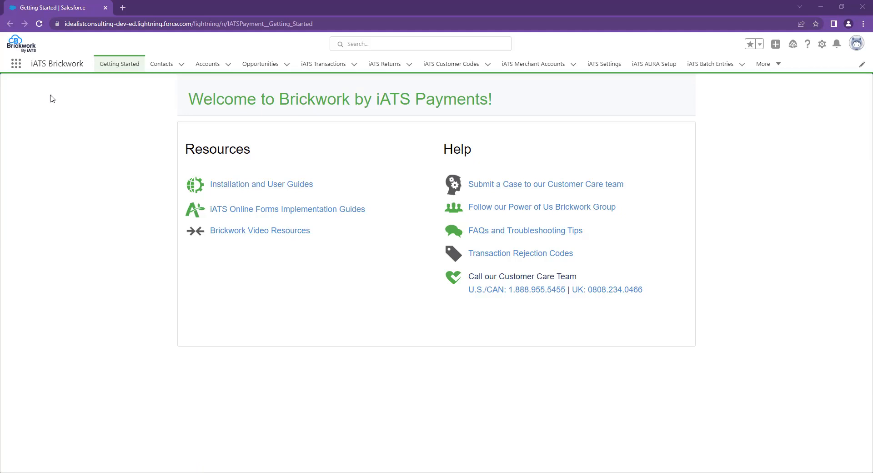
- Open Setup in a new tab, go to Sites via Quick Find 'sites', and start a new site
{"action": "left_click", "coordinate": [823, 44]}
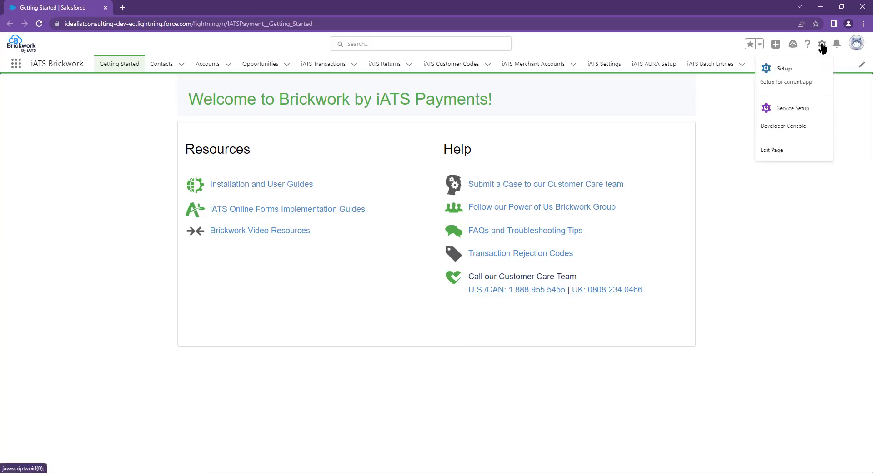
{"action": "left_click", "coordinate": [805, 74]}
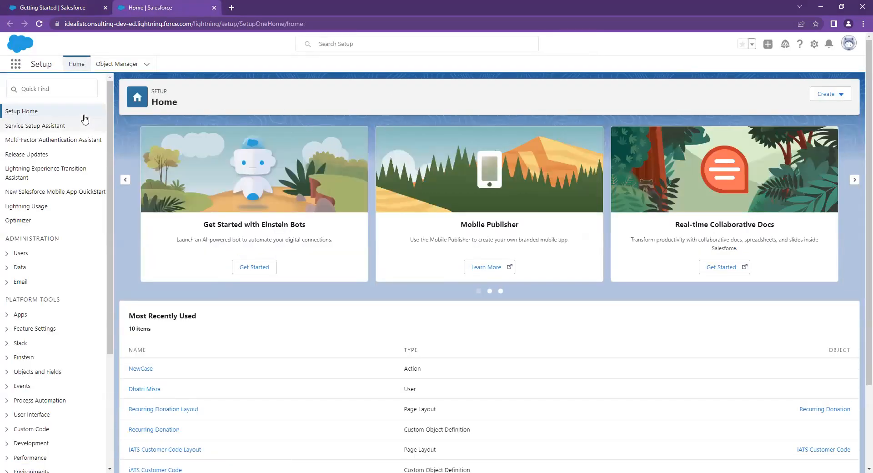
{"action": "left_click", "coordinate": [64, 92]}
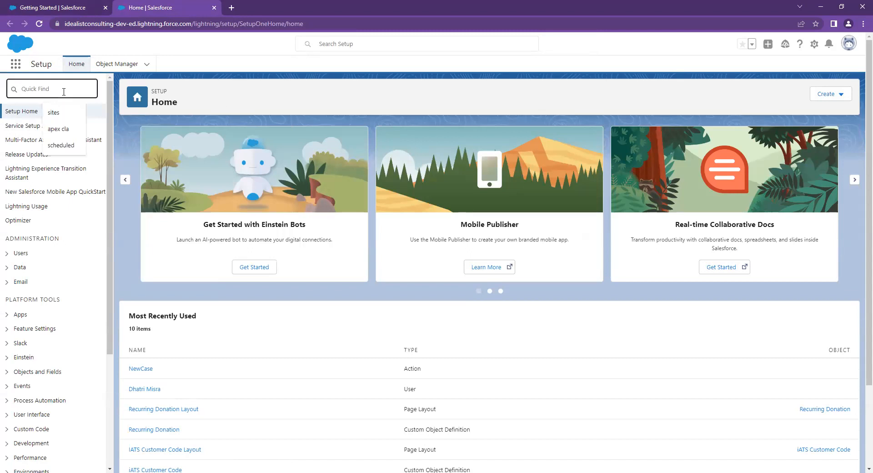
{"action": "type", "text": "sites"}
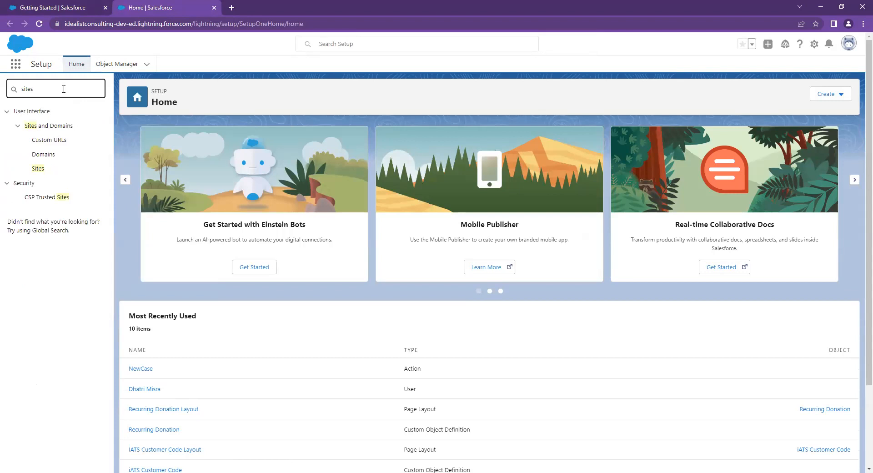
{"action": "left_click", "coordinate": [44, 169]}
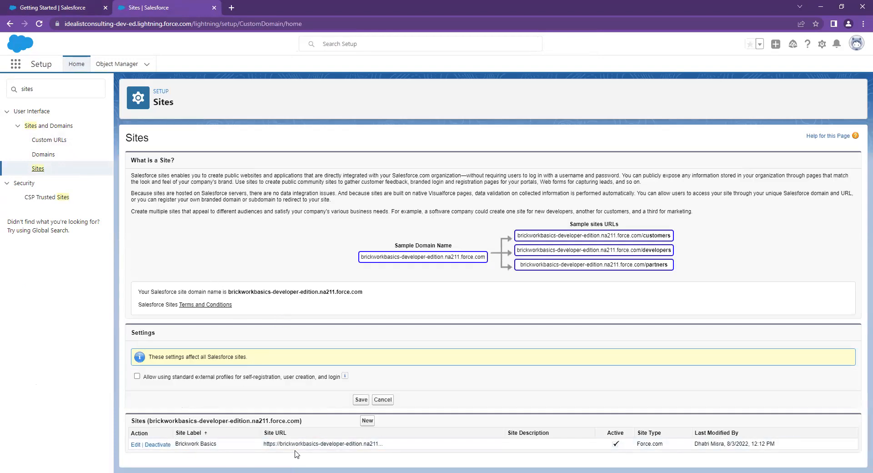
{"action": "left_click", "coordinate": [368, 421]}
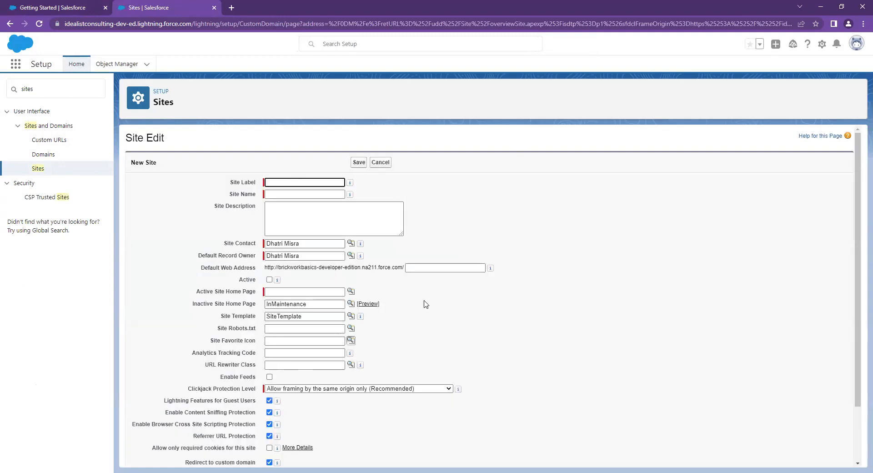
- Enter 'brickwork basics 2' as the Site Label so the Site Name fills in
{"action": "scroll", "coordinate": [339, 134], "scroll_direction": "down", "scroll_amount": 1}
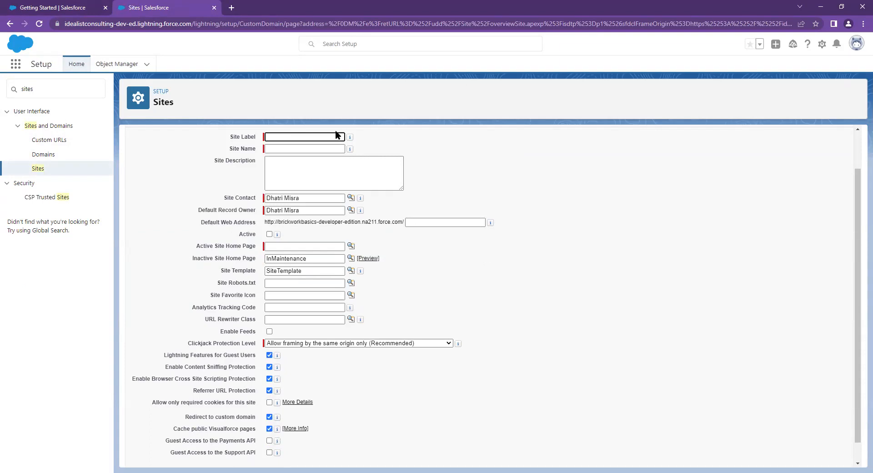
{"action": "type", "text": "b"}
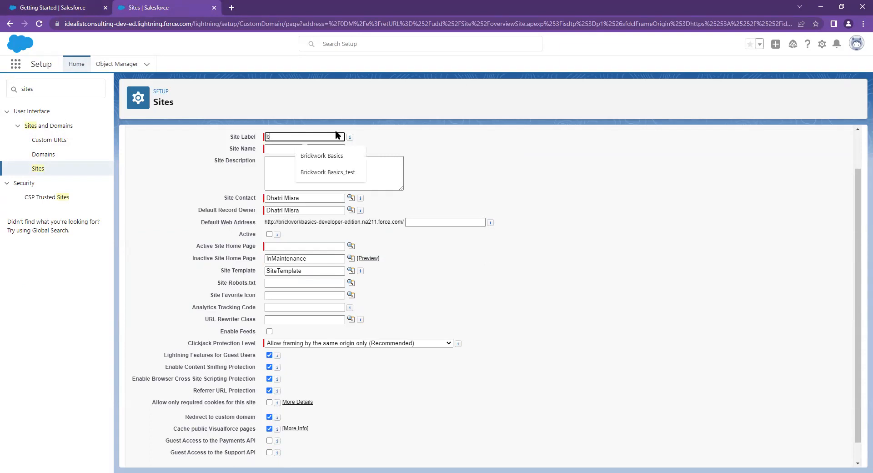
{"action": "type", "text": "rickwork basics 1"}
{"action": "key", "text": "BackSpace"}
{"action": "type", "text": "2"}
{"action": "key", "text": "Tab"}
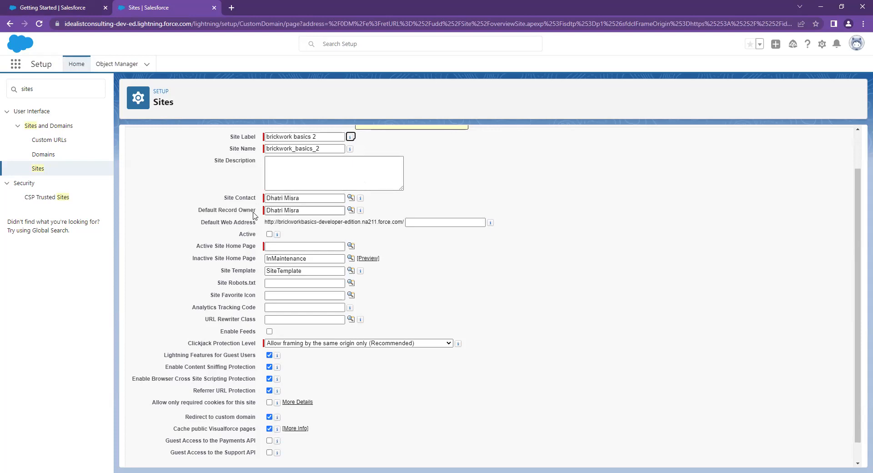
- Choose AURA as the Active Site Home Page and save; the save fails on site licences
{"action": "left_click", "coordinate": [296, 245]}
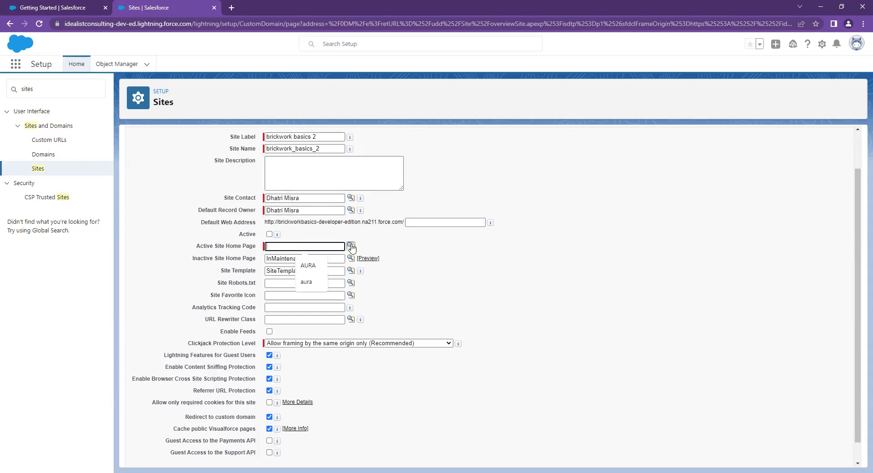
{"action": "left_click", "coordinate": [353, 246]}
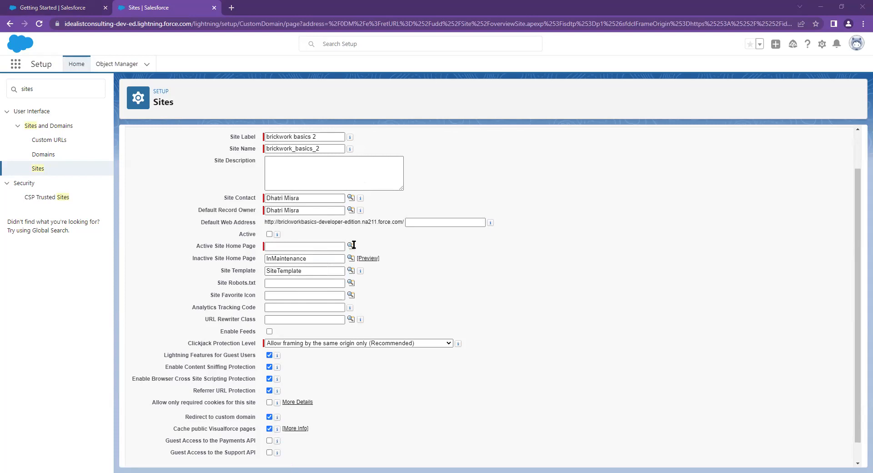
{"action": "left_click", "coordinate": [345, 201]}
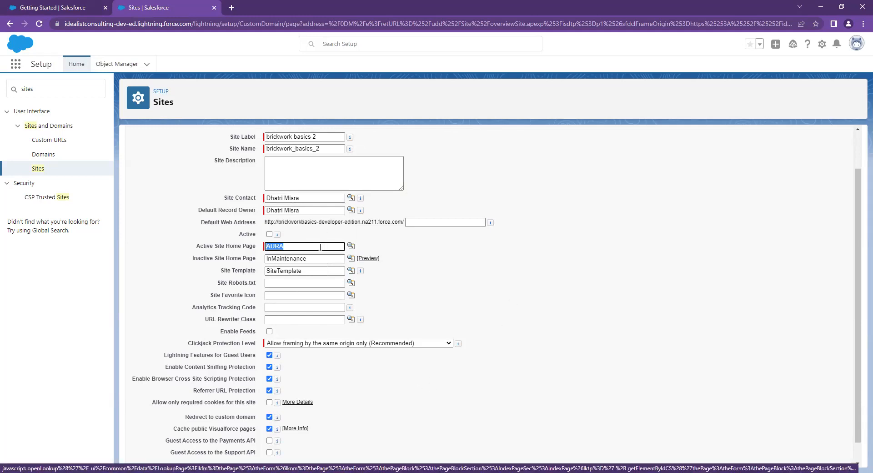
{"action": "left_click", "coordinate": [294, 246]}
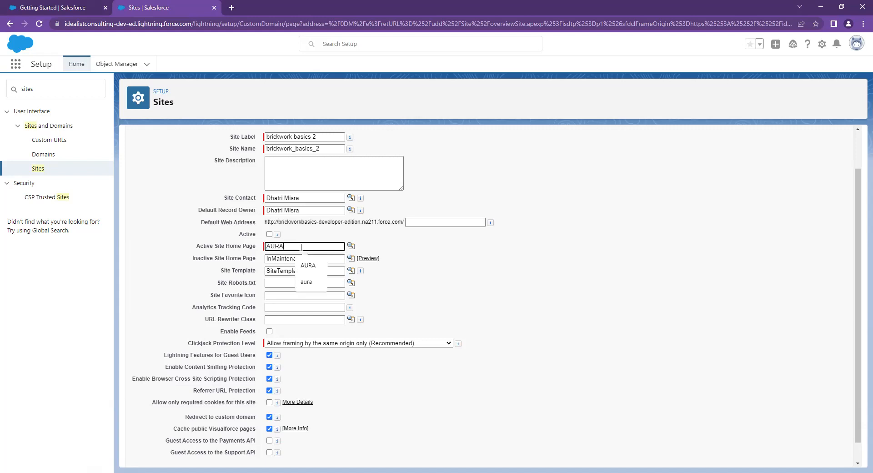
{"action": "left_click", "coordinate": [407, 357]}
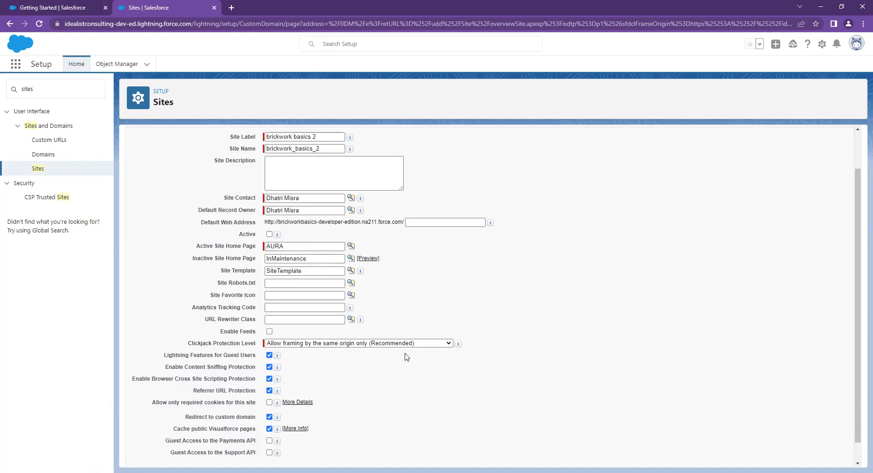
{"action": "scroll", "coordinate": [452, 346], "scroll_direction": "down", "scroll_amount": 1}
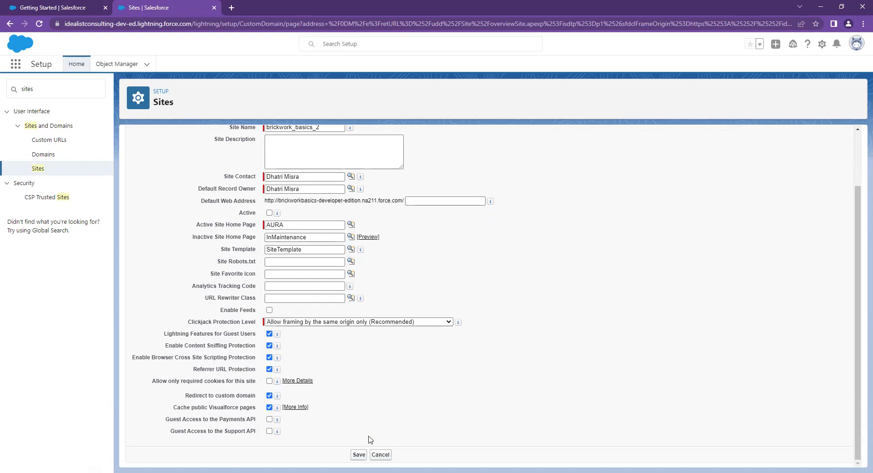
{"action": "left_click", "coordinate": [358, 455]}
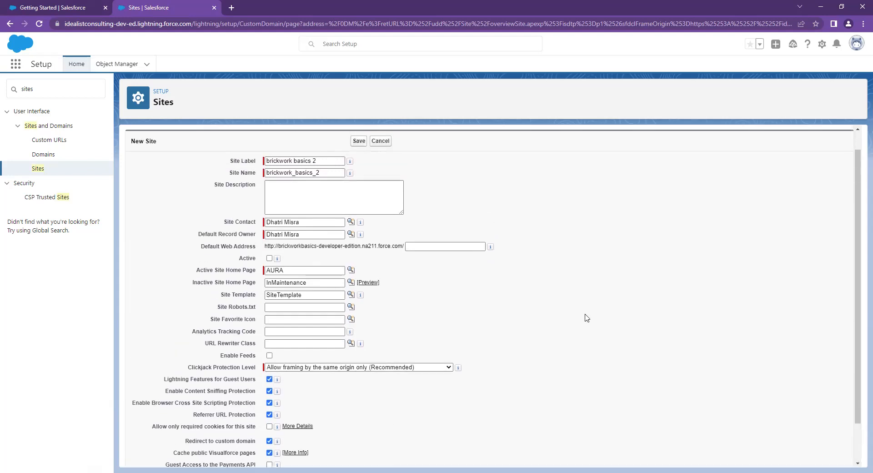
{"action": "scroll", "coordinate": [519, 364], "scroll_direction": "down", "scroll_amount": 1}
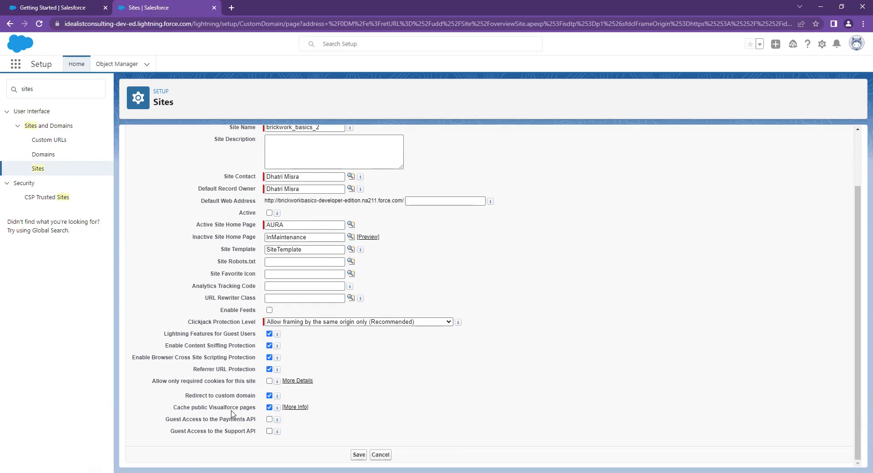
{"action": "left_click", "coordinate": [359, 455]}
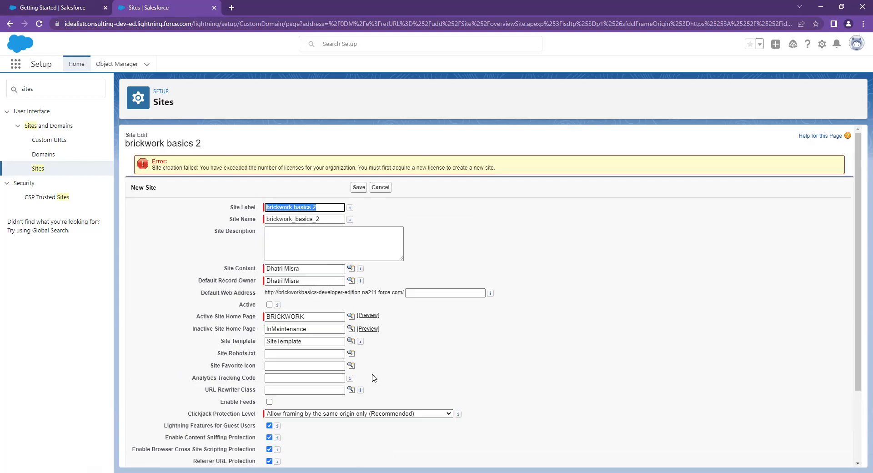
- Cancel the new site and copy the Brickwork Basics site URL from the Sites list
{"action": "left_click", "coordinate": [383, 190]}
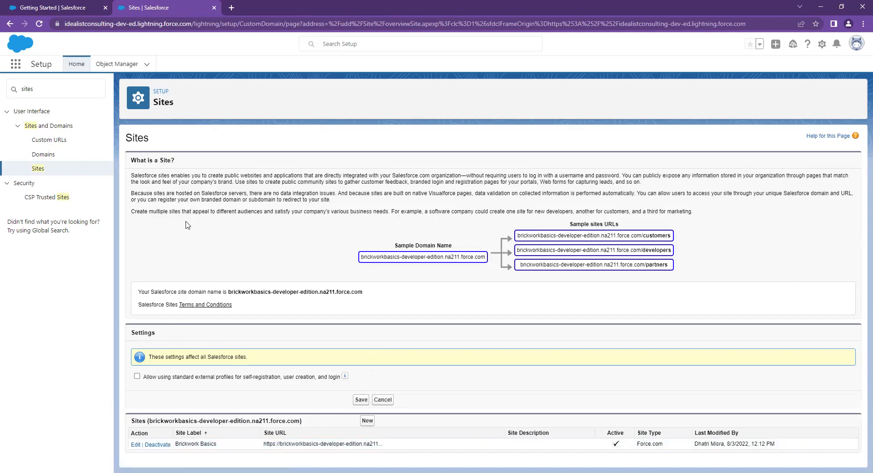
{"action": "left_click", "coordinate": [38, 169]}
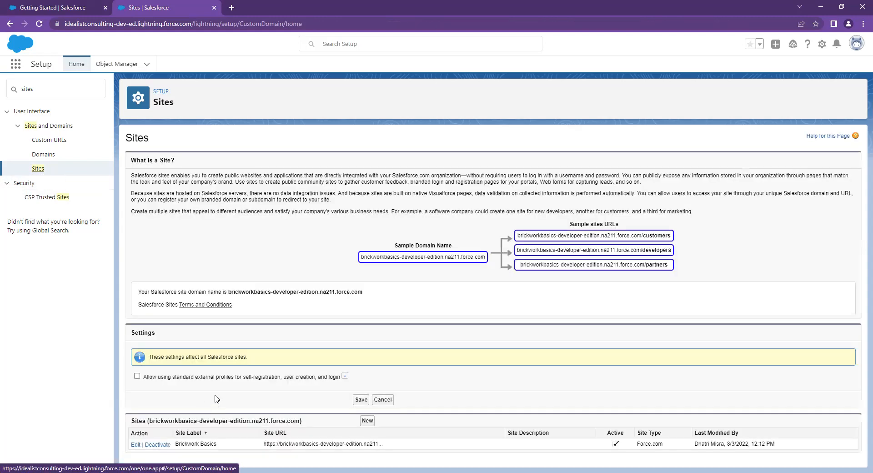
{"action": "right_click", "coordinate": [288, 447]}
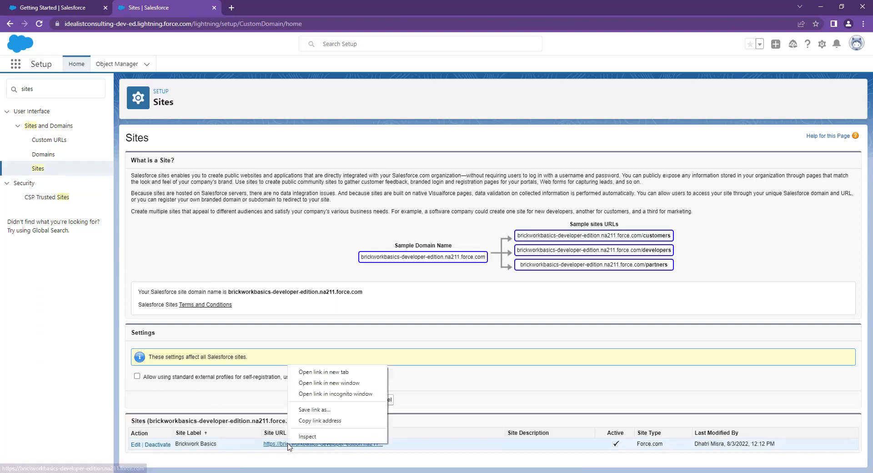
{"action": "left_click", "coordinate": [306, 422]}
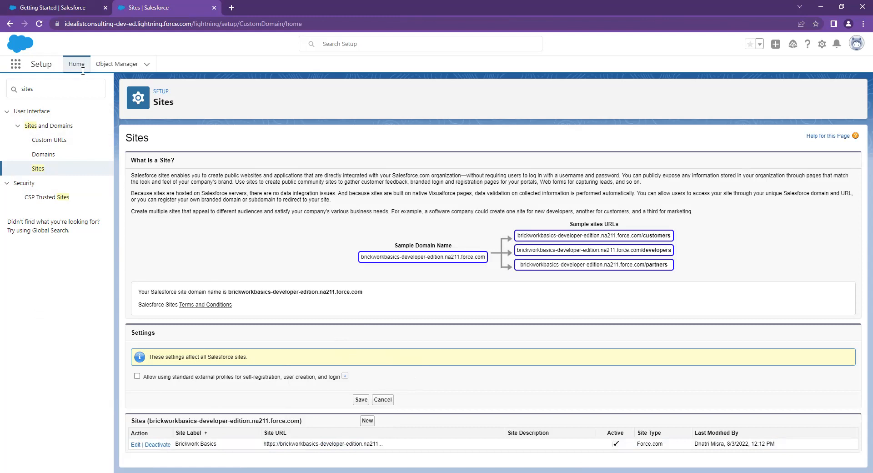
- Open iATS AURA Setup, load the iATS account, and expand Aura Form Setup
{"action": "left_click", "coordinate": [59, 12]}
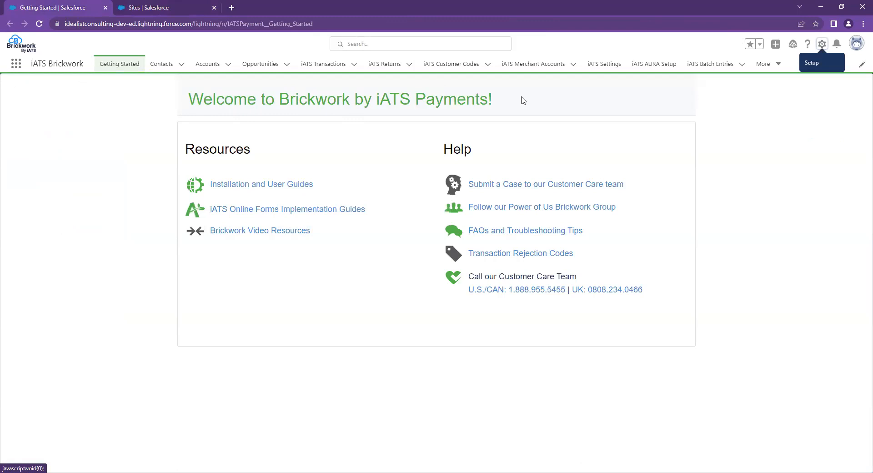
{"action": "left_click", "coordinate": [662, 64]}
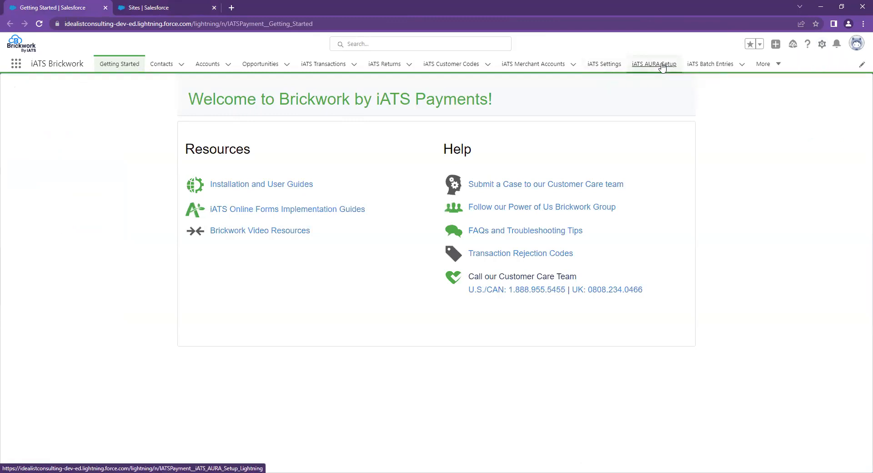
{"action": "left_click", "coordinate": [50, 148]}
{"action": "left_click", "coordinate": [69, 167]}
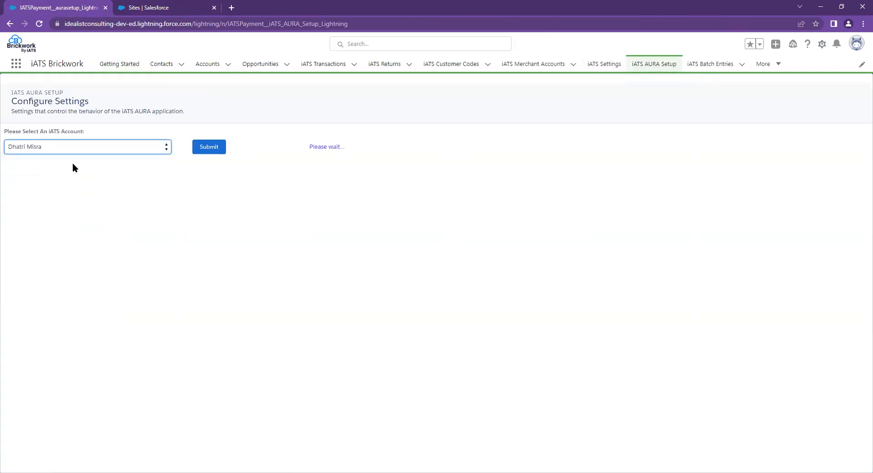
{"action": "left_click", "coordinate": [204, 151]}
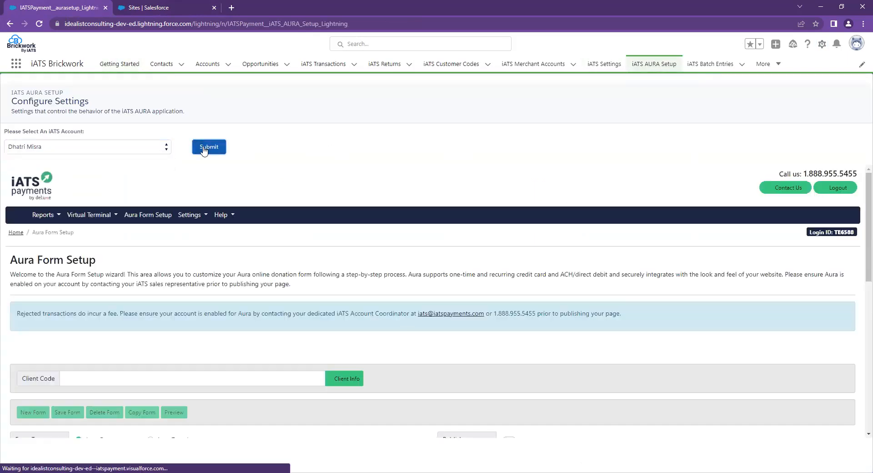
{"action": "left_click", "coordinate": [147, 220]}
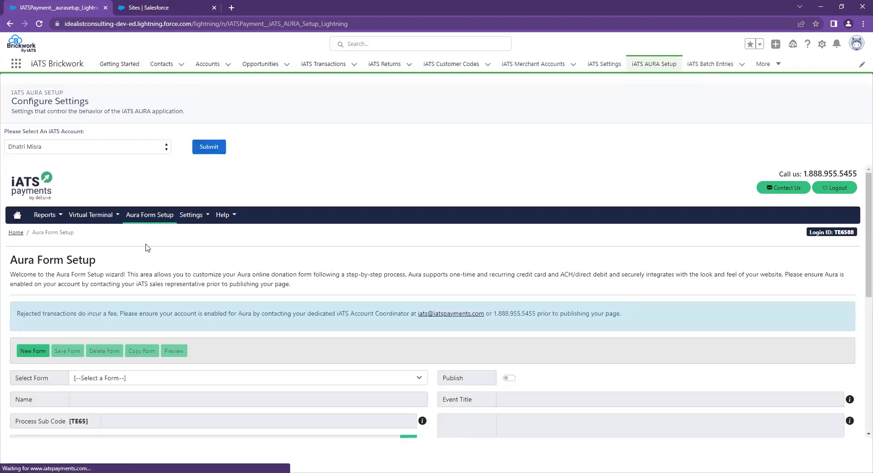
- Load the demo donation form, confirm its Post Back URL is the Brickwork Basics site address, and save
{"action": "scroll", "coordinate": [174, 318], "scroll_direction": "down", "scroll_amount": 3}
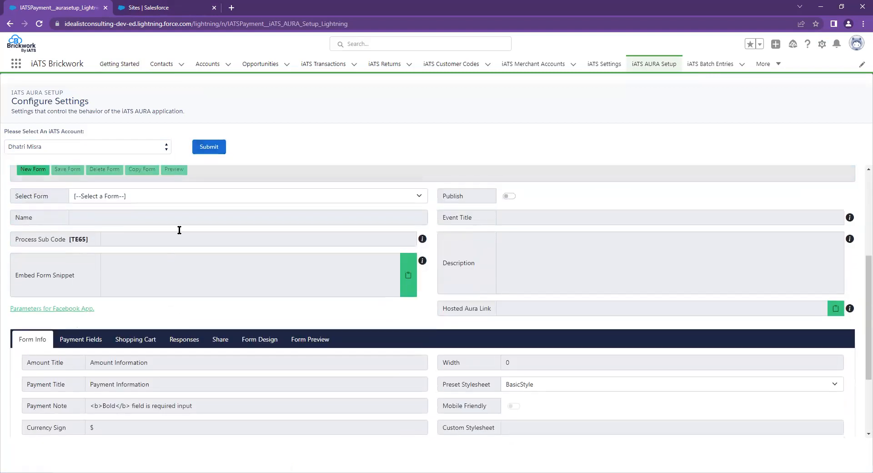
{"action": "left_click", "coordinate": [125, 199]}
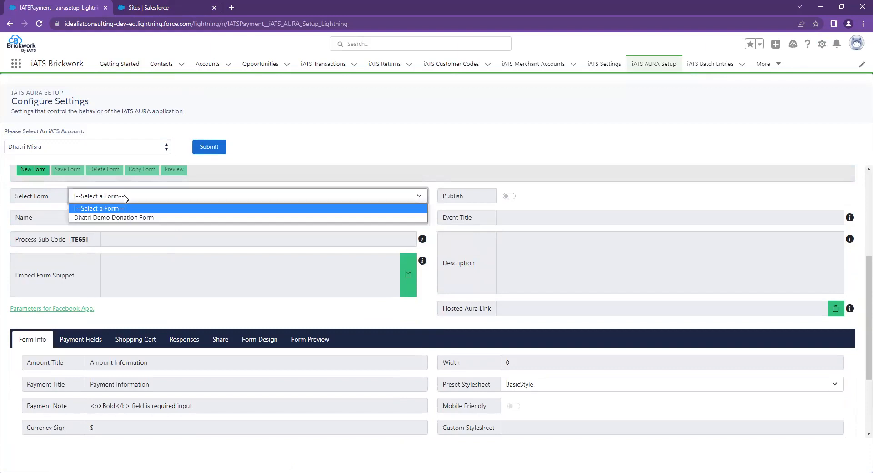
{"action": "left_click", "coordinate": [135, 218]}
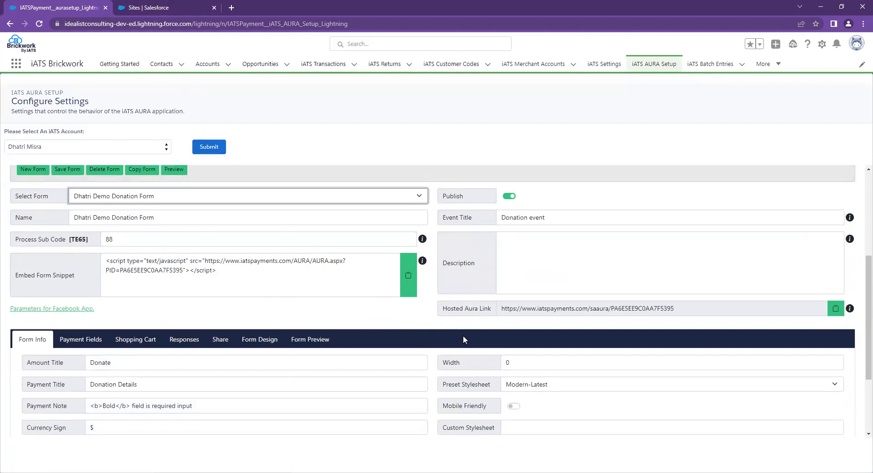
{"action": "scroll", "coordinate": [391, 400], "scroll_direction": "down", "scroll_amount": 2}
{"action": "left_click_drag", "start_coordinate": [687, 358], "coordinate": [468, 402]}
{"action": "key", "text": "ctrl+v"}
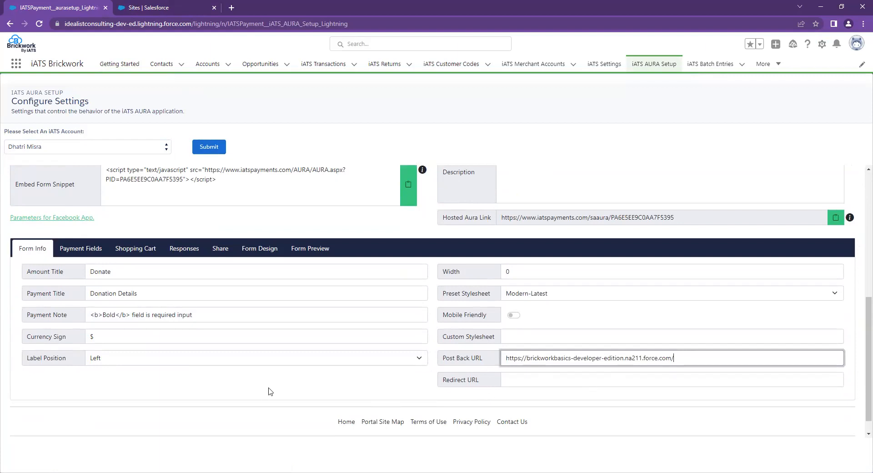
{"action": "scroll", "coordinate": [262, 377], "scroll_direction": "up", "scroll_amount": 5}
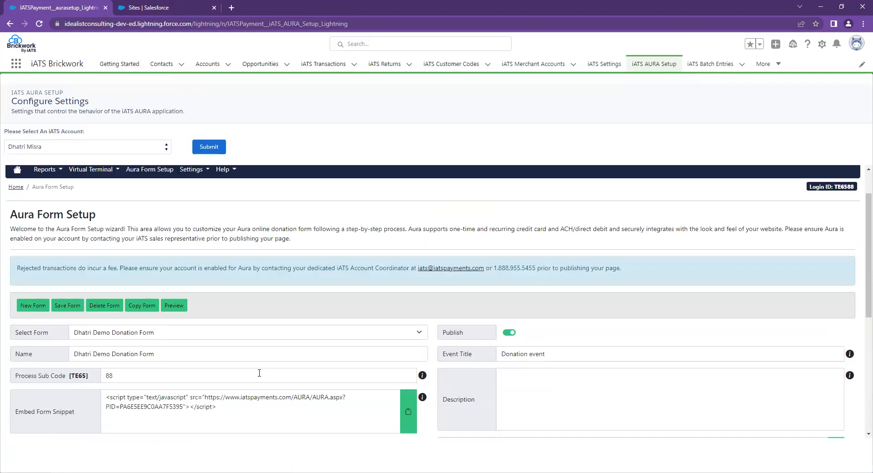
{"action": "left_click", "coordinate": [65, 306]}
{"action": "scroll", "coordinate": [365, 342], "scroll_direction": "down", "scroll_amount": 1}
{"action": "scroll", "coordinate": [365, 342], "scroll_direction": "down", "scroll_amount": 4}
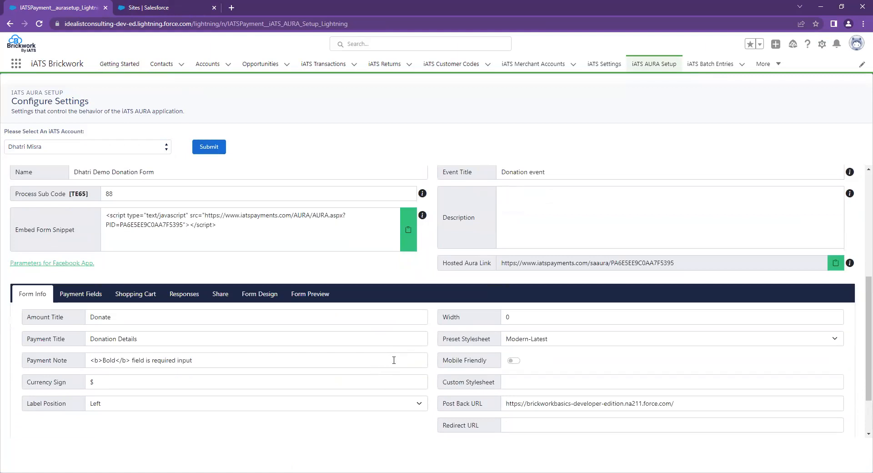
{"action": "scroll", "coordinate": [408, 355], "scroll_direction": "up", "scroll_amount": 2}
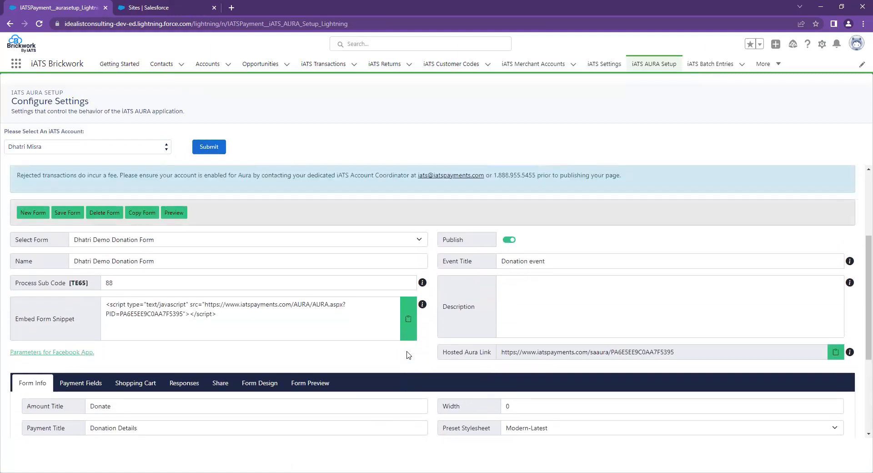
{"action": "scroll", "coordinate": [408, 355], "scroll_direction": "up", "scroll_amount": 3}
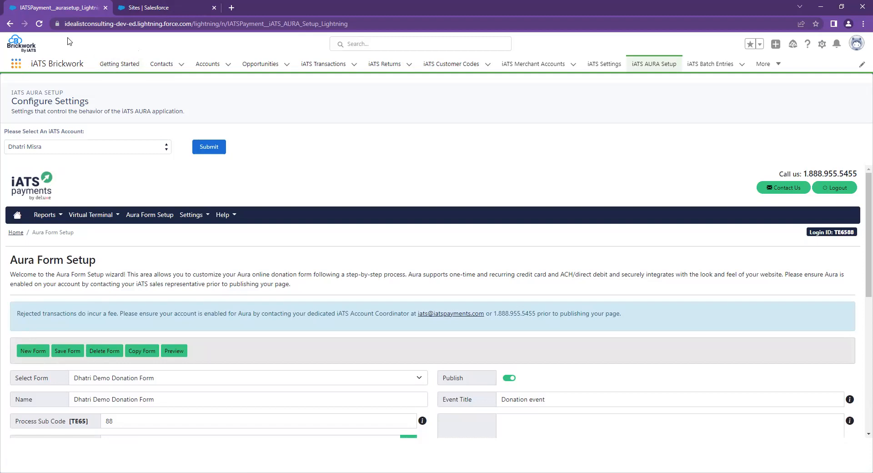
- Back in the Setup tab, search Quick Find for 'apex class' and open Apex Classes
{"action": "left_click", "coordinate": [143, 7]}
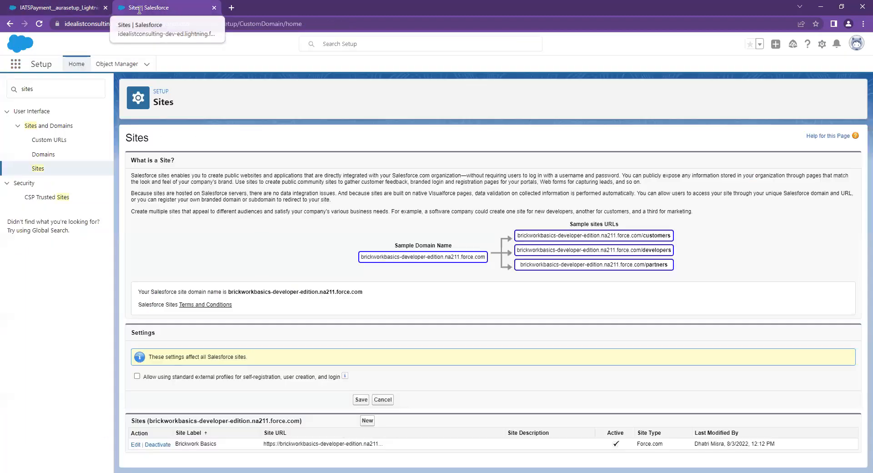
{"action": "left_click", "coordinate": [61, 90]}
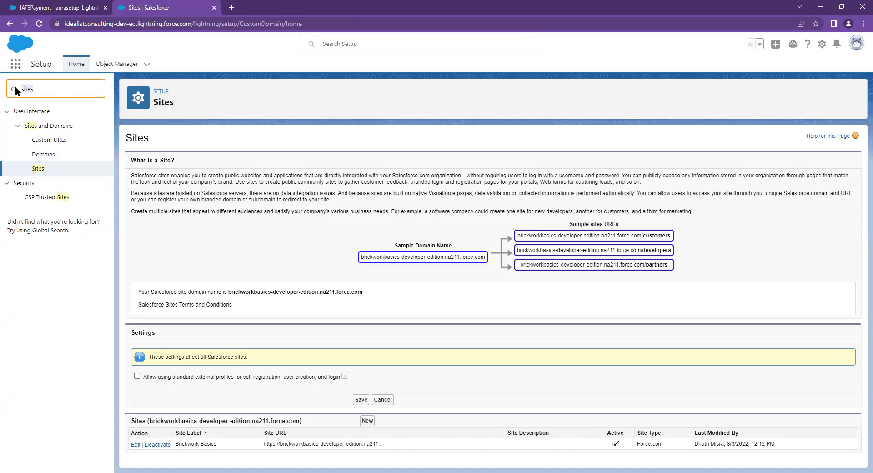
{"action": "type", "text": "apex cla"}
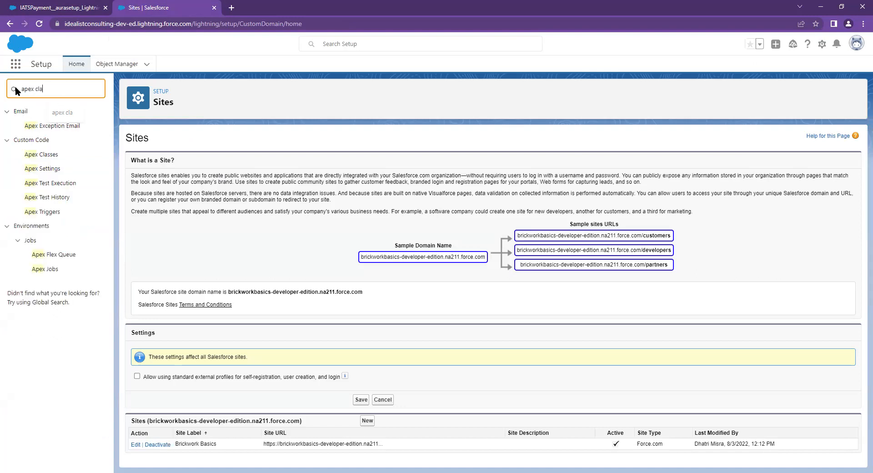
{"action": "type", "text": "ss"}
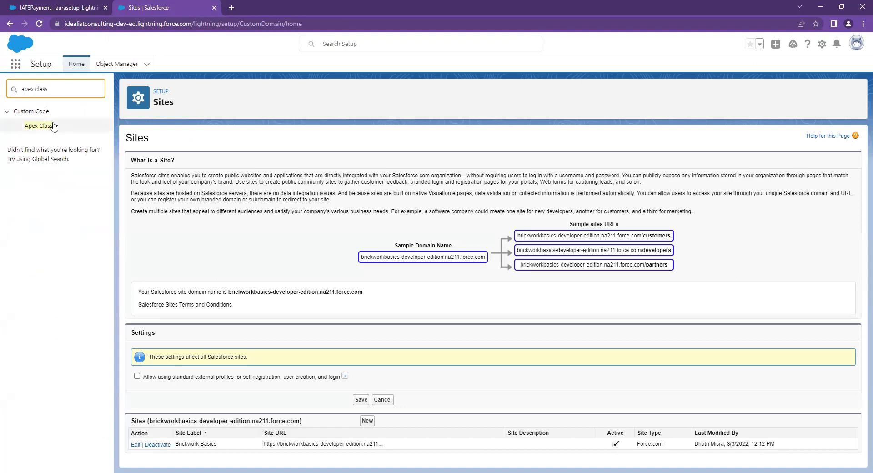
{"action": "left_click", "coordinate": [50, 128]}
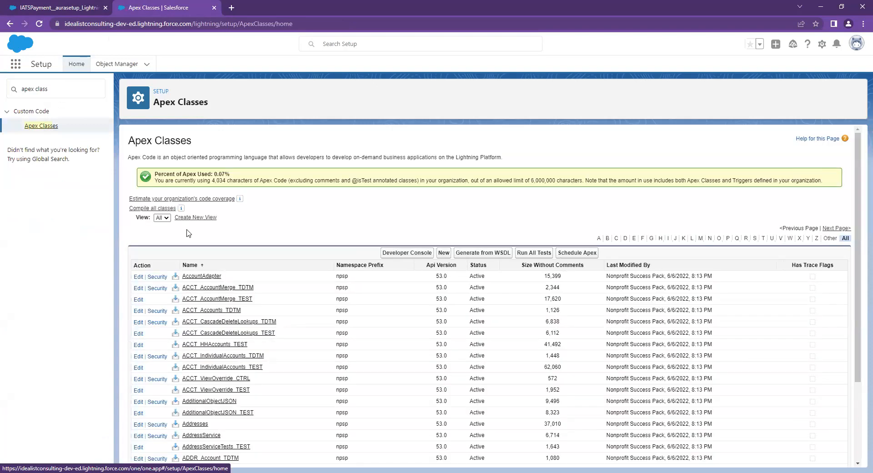
- Start a Schedule Apex job named 'iATS Nightly Download Journal' for class IATSPayments_journal_log
{"action": "left_click", "coordinate": [582, 253]}
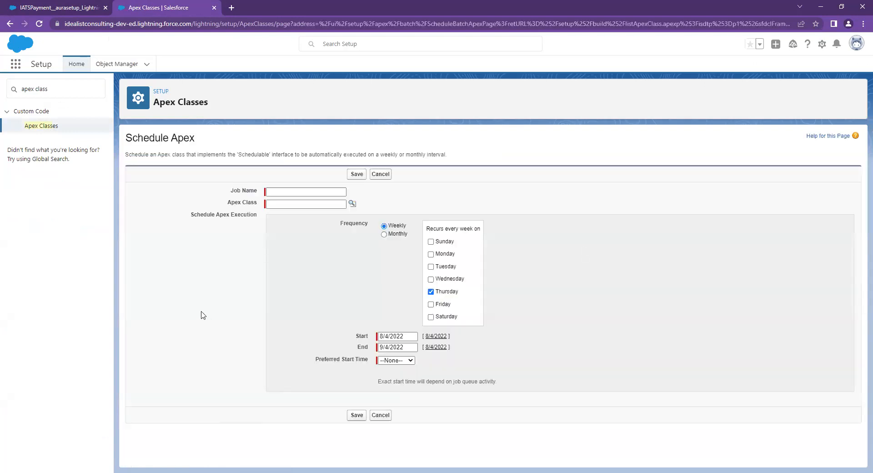
{"action": "left_click", "coordinate": [295, 193]}
{"action": "type", "text": "iATS Nightly Download Journ"}
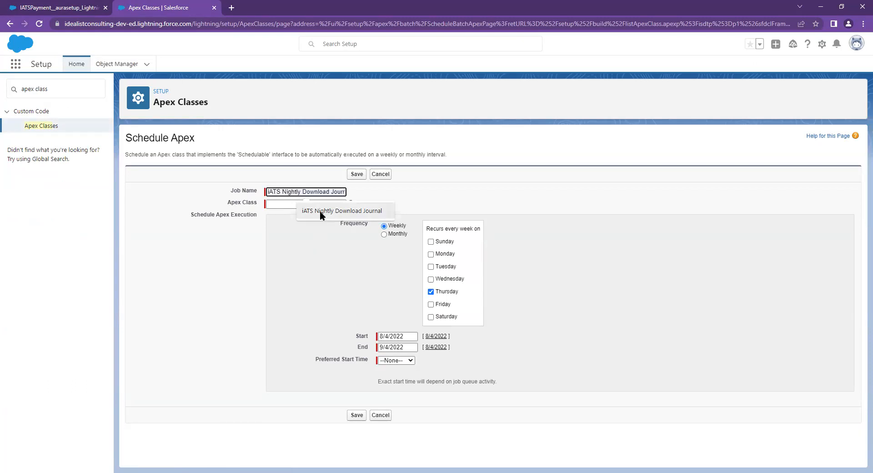
{"action": "left_click", "coordinate": [320, 211]}
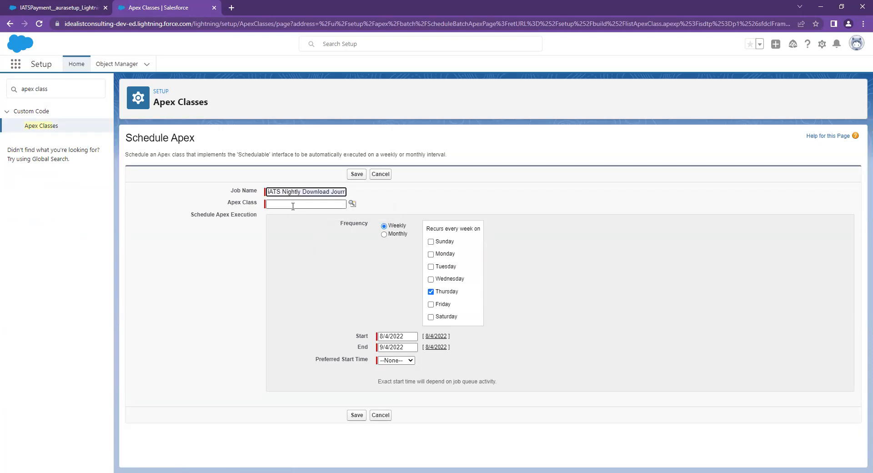
{"action": "left_click", "coordinate": [280, 205]}
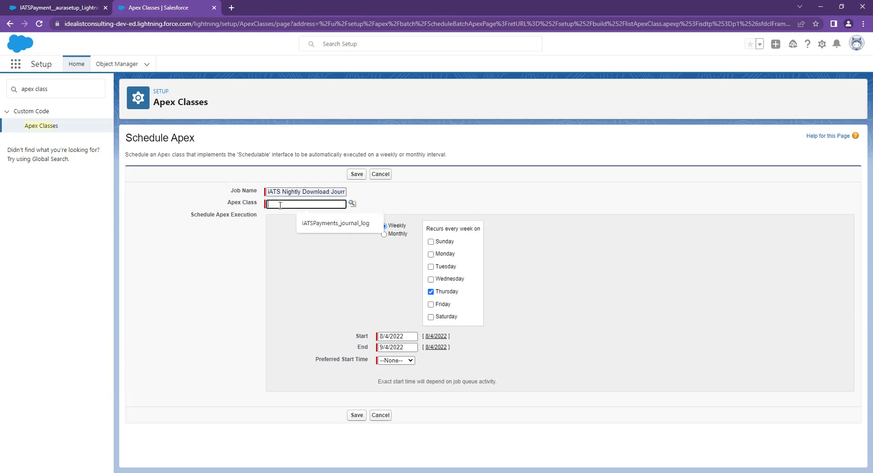
{"action": "left_click", "coordinate": [331, 224]}
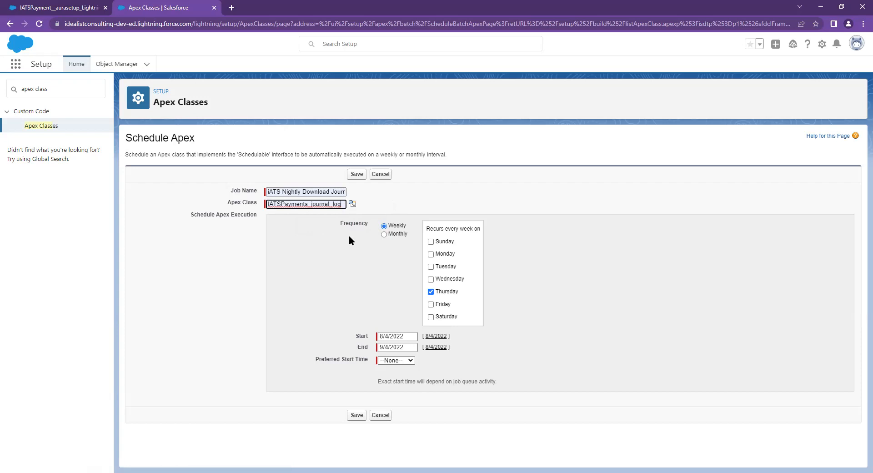
- Run it weekly on every day, ending 9/4/2072, preferred start 7:00 AM, and save
{"action": "left_click", "coordinate": [430, 241]}
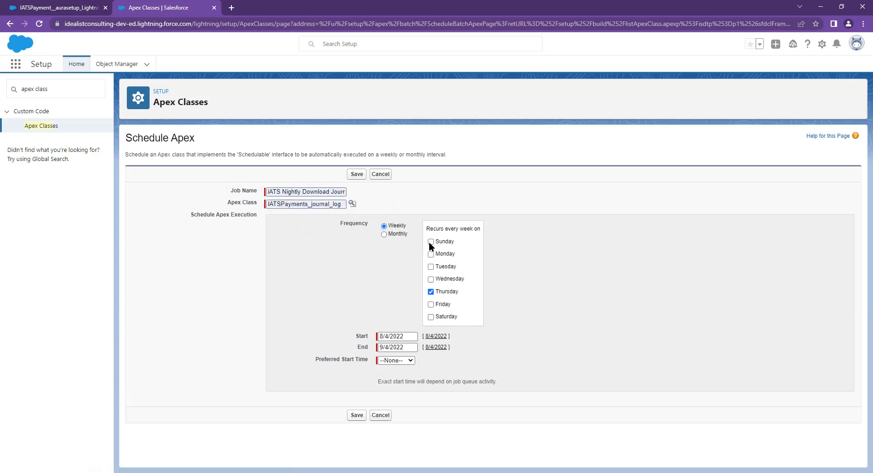
{"action": "left_click", "coordinate": [431, 254]}
{"action": "left_click", "coordinate": [431, 266]}
{"action": "left_click", "coordinate": [431, 279]}
{"action": "left_click", "coordinate": [431, 304]}
{"action": "left_click", "coordinate": [432, 317]}
{"action": "left_click", "coordinate": [399, 347]}
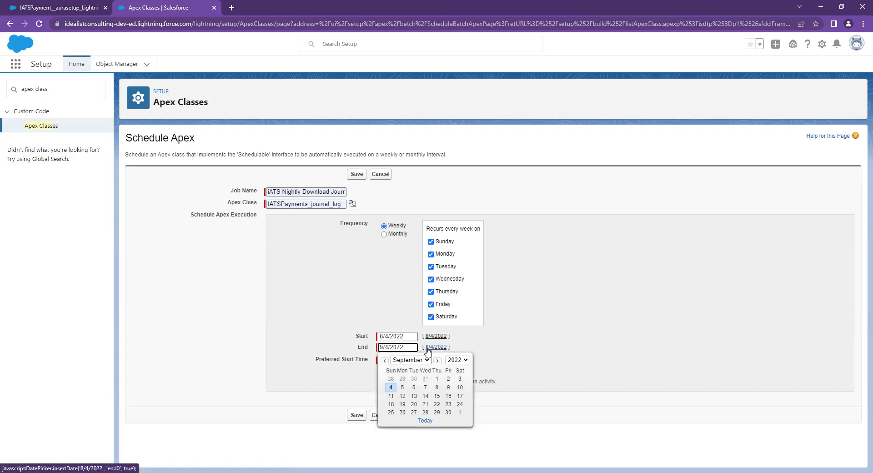
{"action": "left_click", "coordinate": [532, 327]}
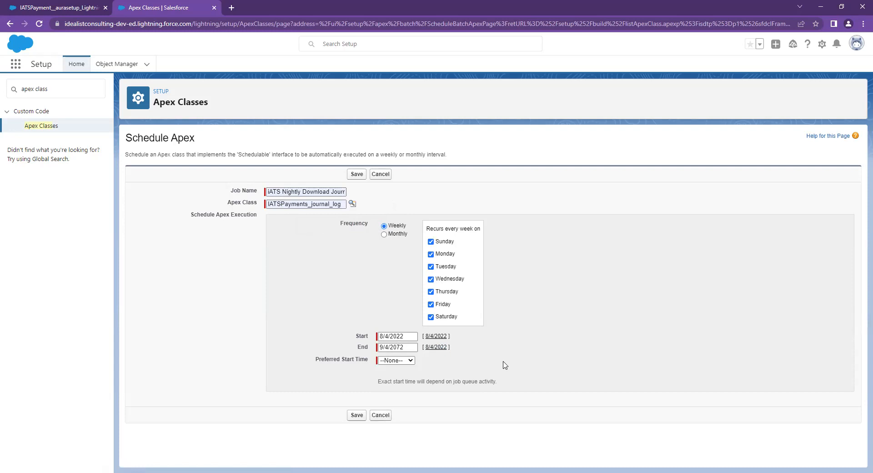
{"action": "left_click", "coordinate": [410, 360]}
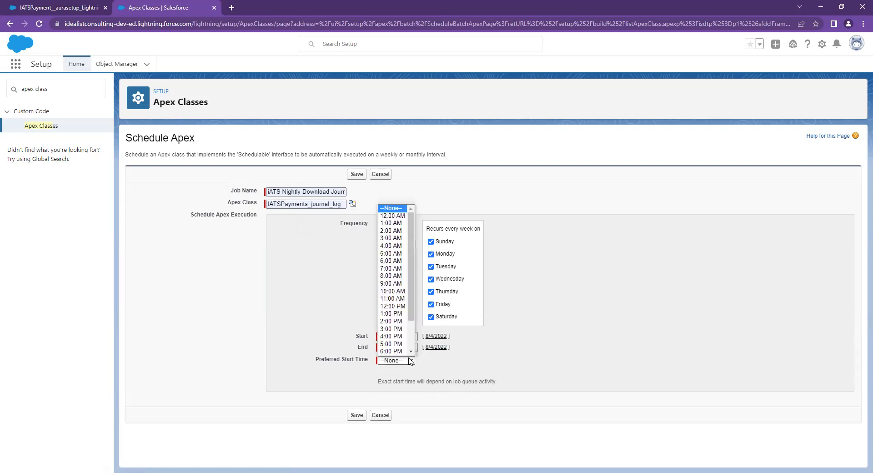
{"action": "left_click", "coordinate": [397, 268]}
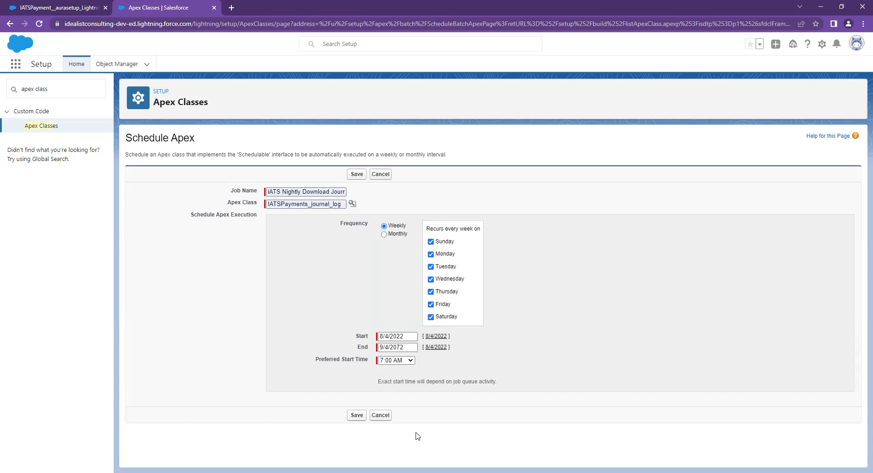
{"action": "left_click", "coordinate": [357, 415]}
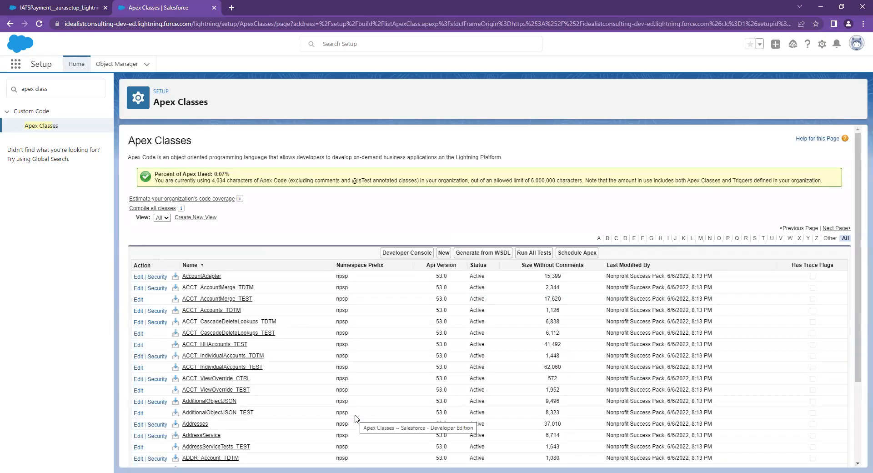
- Search Quick Find for 'scheduled' and open the Scheduled Jobs page
{"action": "left_click", "coordinate": [33, 91]}
{"action": "triple_click", "coordinate": [35, 95]}
{"action": "type", "text": "scheduled"}
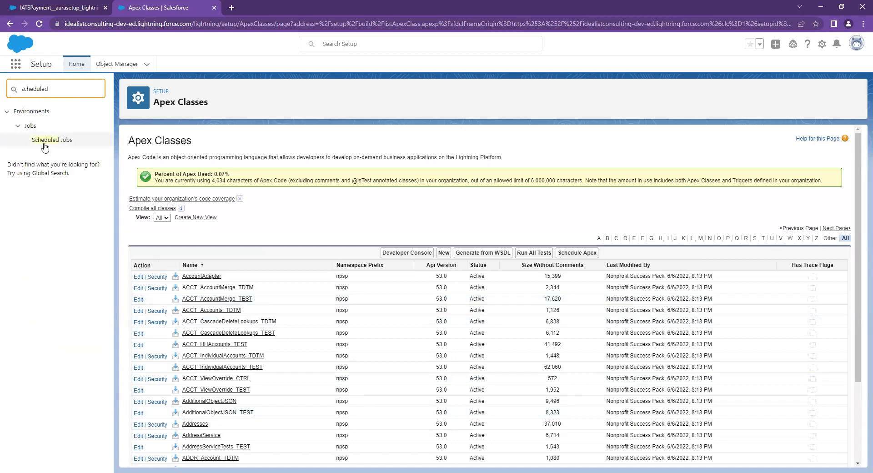
{"action": "left_click", "coordinate": [44, 143]}
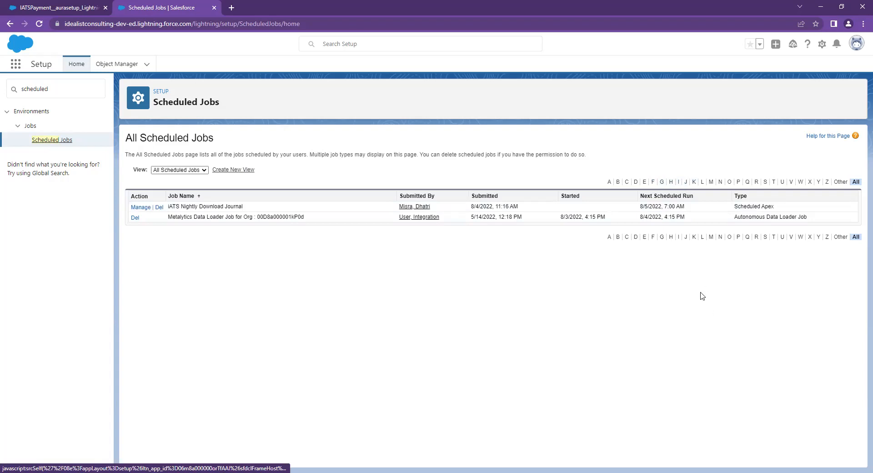
- Review the iATS Nightly Download Journal's schedule via Manage, then close the Setup tab
{"action": "left_click", "coordinate": [141, 207]}
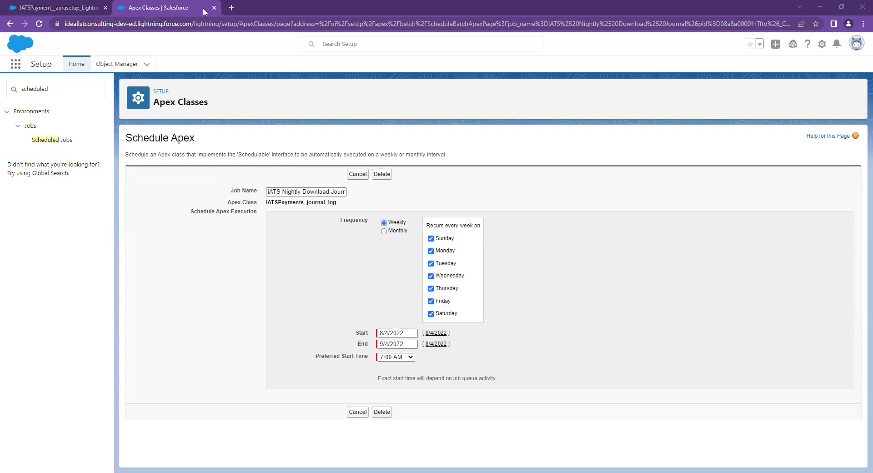
{"action": "key", "text": "ctrl+w"}
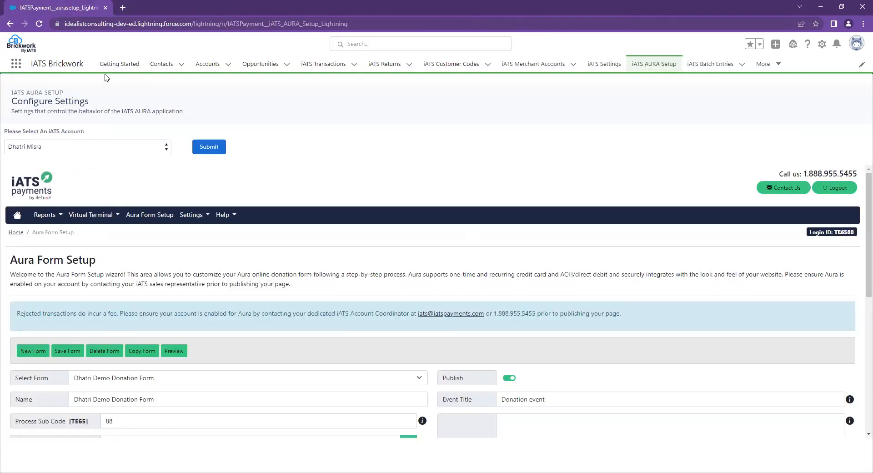
- Show the Contacts list, then open Setup in a new tab and go to Apex Classes via 'apex cla'
{"action": "left_click", "coordinate": [161, 66]}
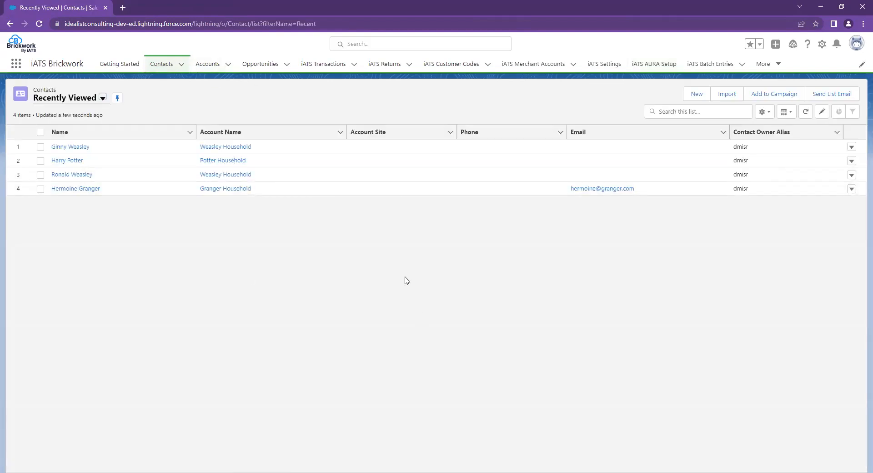
{"action": "left_click", "coordinate": [821, 44]}
{"action": "left_click", "coordinate": [799, 72]}
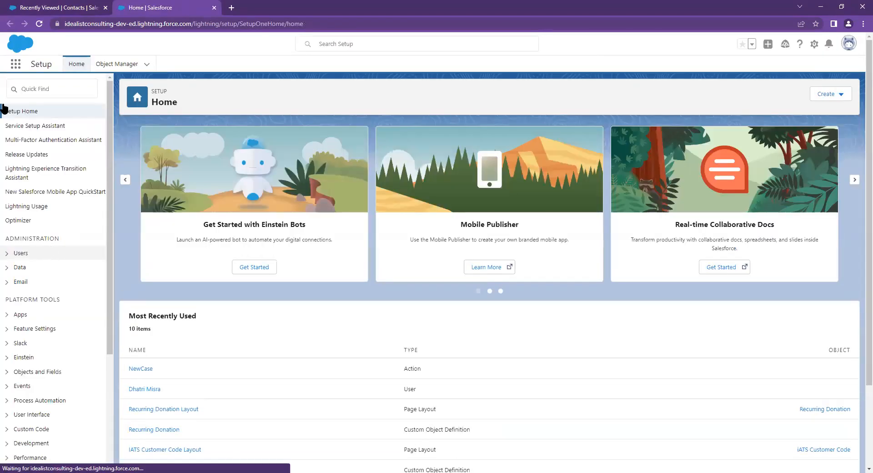
{"action": "left_click", "coordinate": [73, 88]}
{"action": "type", "text": "ap"}
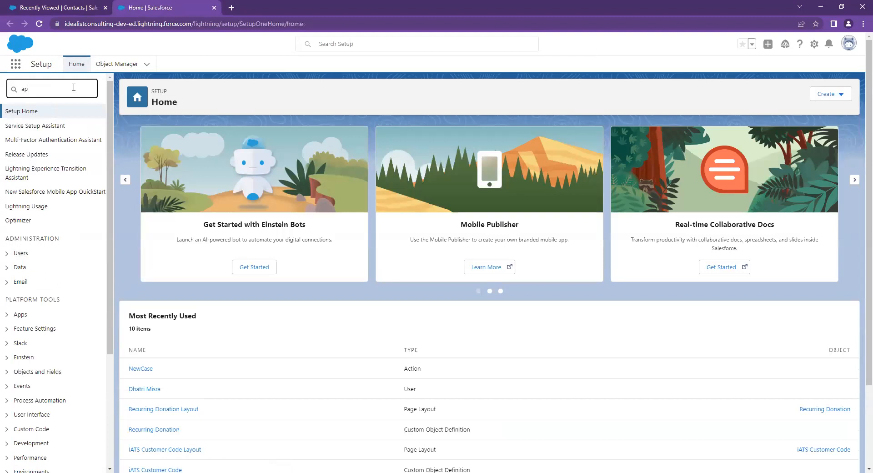
{"action": "type", "text": "ex cla"}
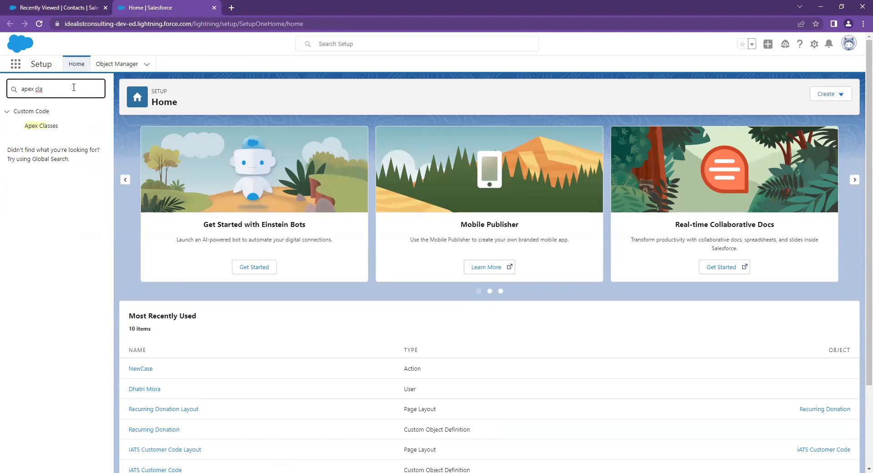
{"action": "left_click", "coordinate": [59, 126]}
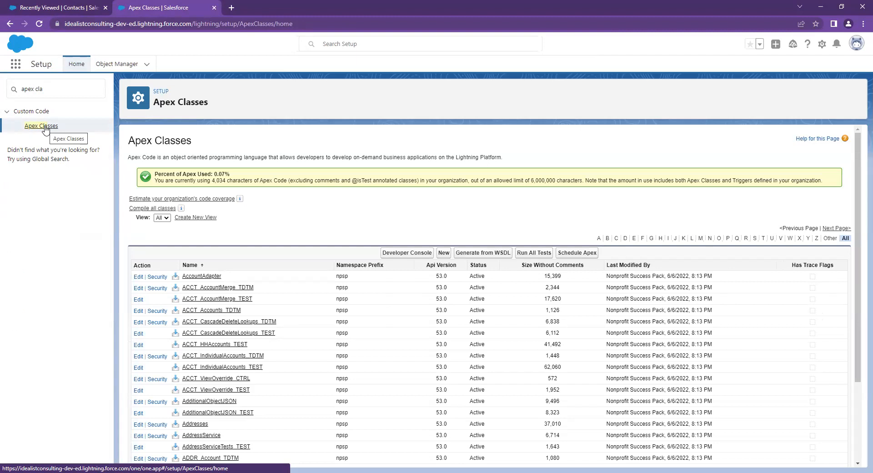
- Return to the Contacts tab and open the first recently viewed contact's record
{"action": "left_click", "coordinate": [50, 8]}
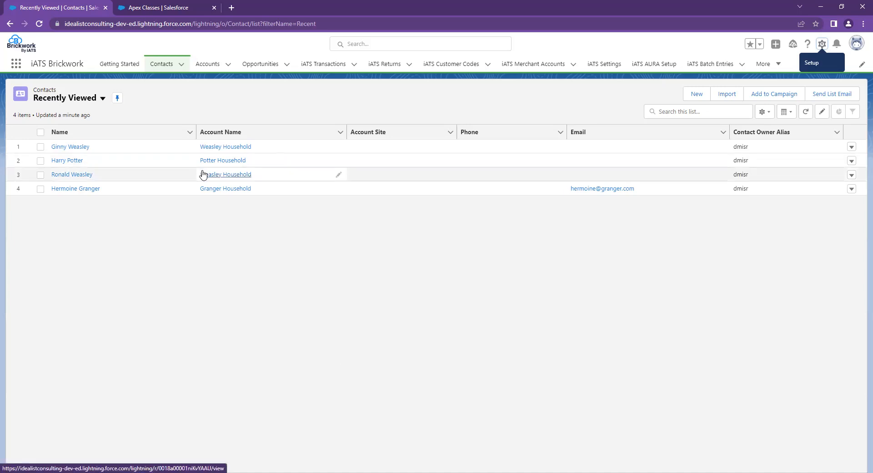
{"action": "left_click", "coordinate": [63, 148]}
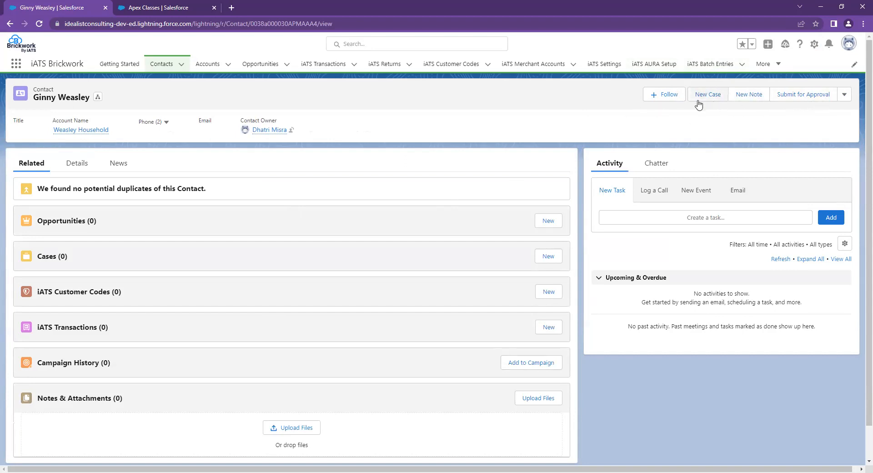
- Choose iATS from the contact's header actions menu to launch the payment form
{"action": "left_click", "coordinate": [844, 95]}
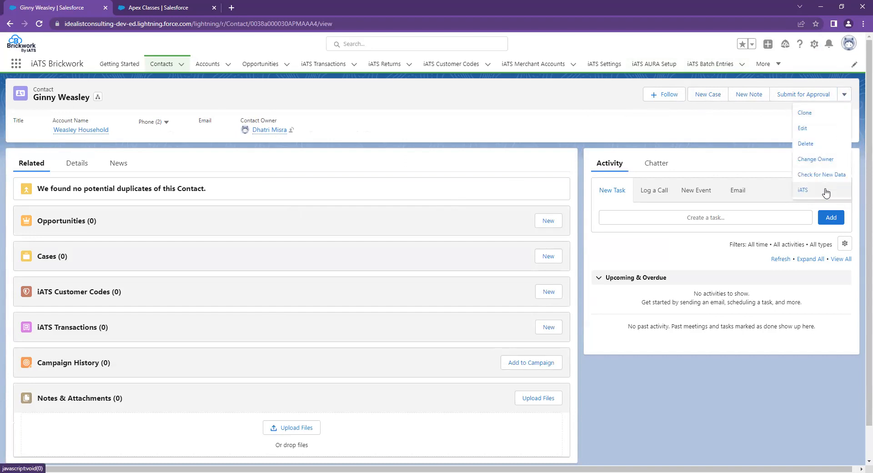
{"action": "left_click", "coordinate": [804, 190]}
{"action": "right_click", "coordinate": [804, 189]}
- Dismiss the stray context menu and scroll the Brickwork form down to the One-Time Payment card fields
{"action": "left_click", "coordinate": [793, 126]}
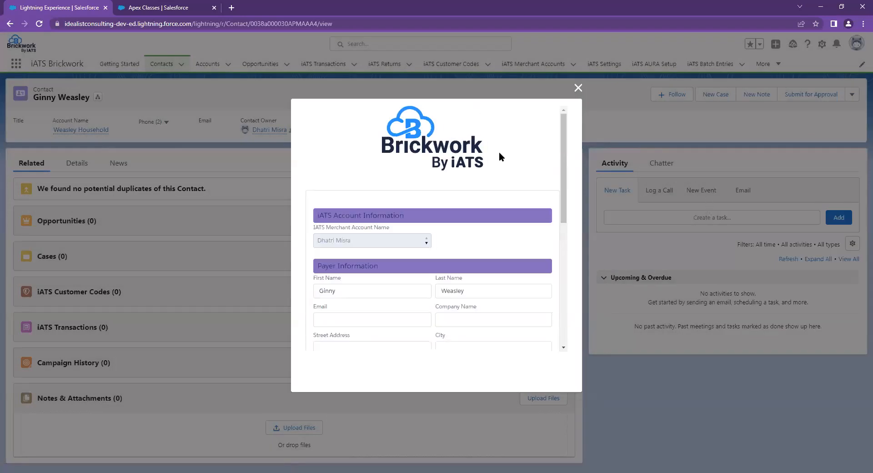
{"action": "scroll", "coordinate": [515, 202], "scroll_direction": "down", "scroll_amount": 2}
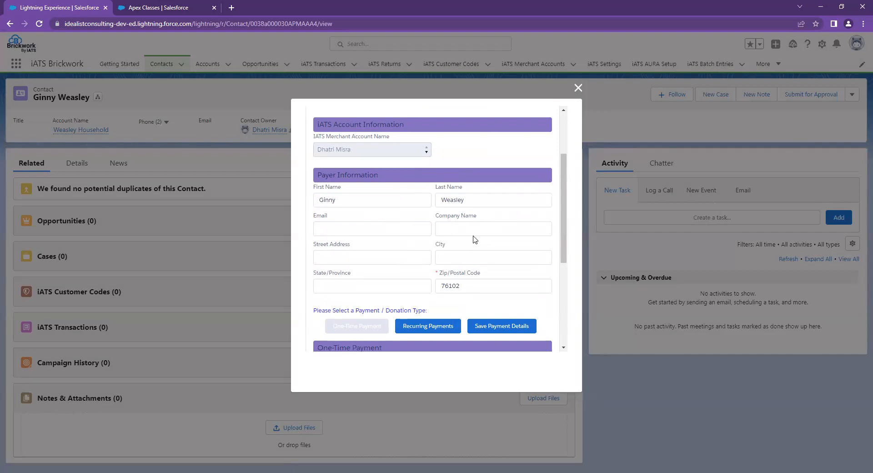
{"action": "scroll", "coordinate": [514, 249], "scroll_direction": "down", "scroll_amount": 1}
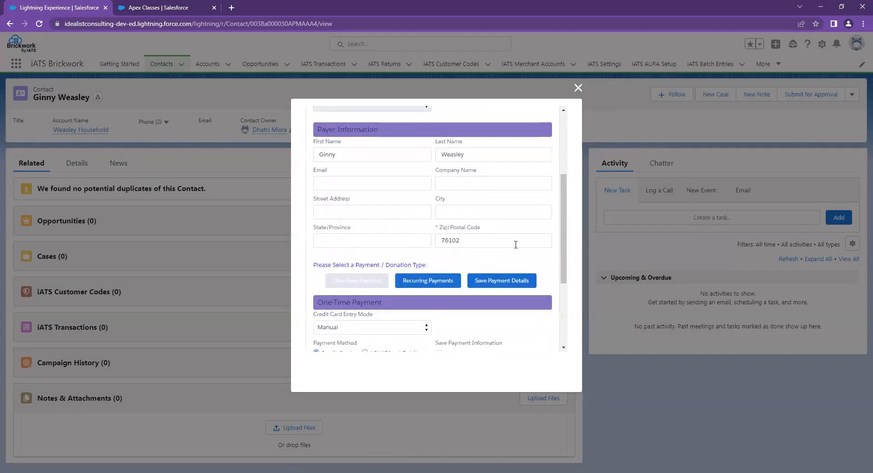
{"action": "scroll", "coordinate": [519, 246], "scroll_direction": "down", "scroll_amount": 2}
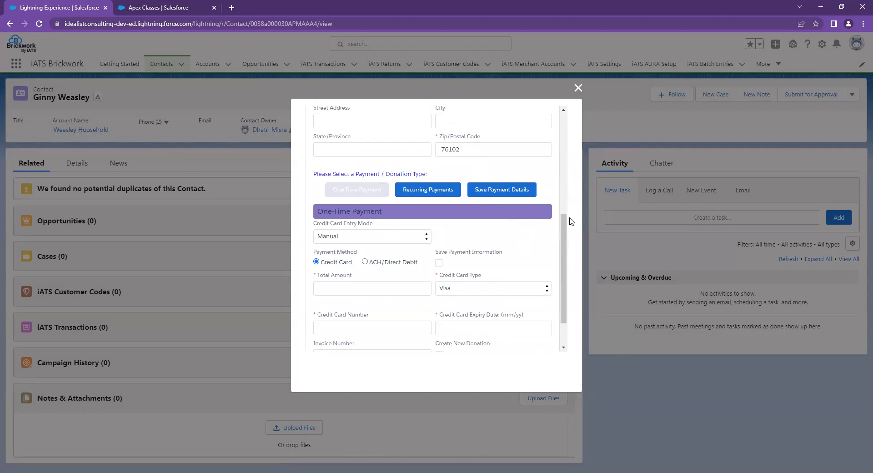
{"action": "scroll", "coordinate": [565, 232], "scroll_direction": "down", "scroll_amount": 1}
{"action": "scroll", "coordinate": [566, 232], "scroll_direction": "down", "scroll_amount": 2}
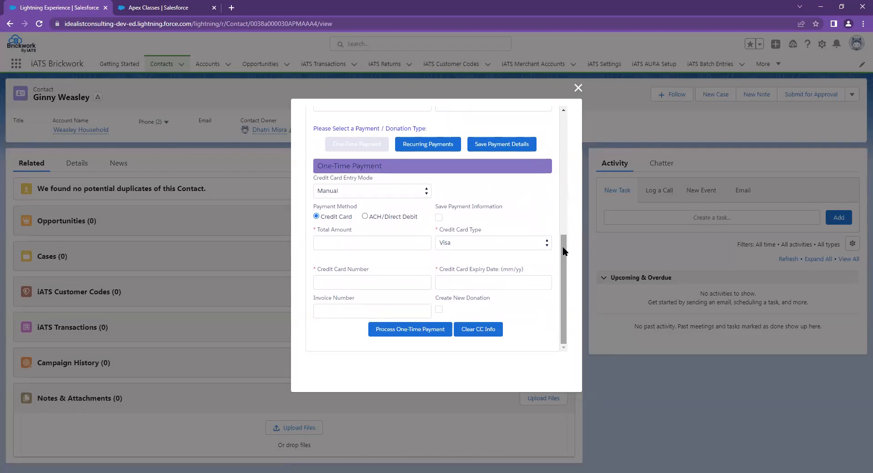
- Enter Total Amount 1.00 and put the Visa test card number in Credit Card Number
{"action": "left_click", "coordinate": [413, 241]}
{"action": "type", "text": "41111111"}
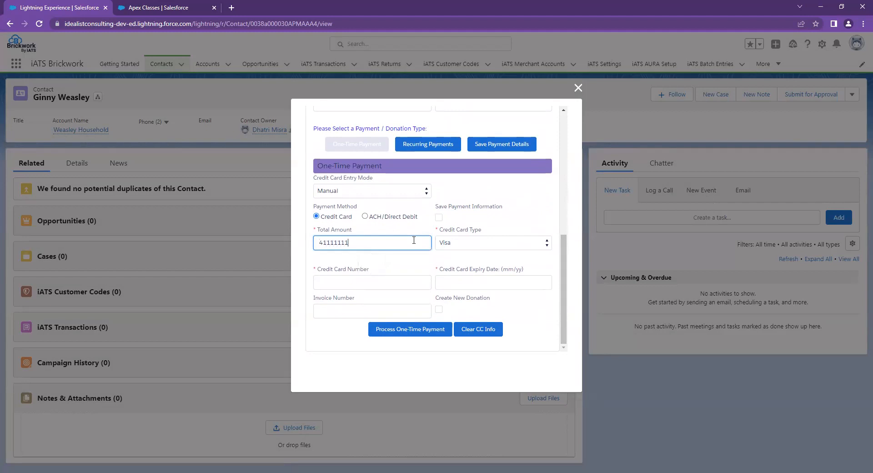
{"action": "type", "text": "11111111"}
{"action": "key", "text": "Tab"}
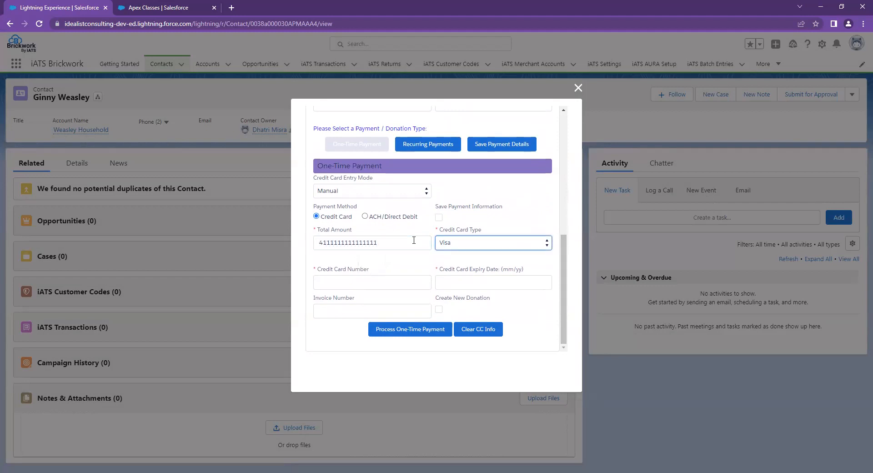
{"action": "left_click_drag", "start_coordinate": [407, 243], "coordinate": [278, 245]}
{"action": "key", "text": "ctrl+c"}
{"action": "left_click", "coordinate": [315, 277]}
{"action": "key", "text": "ctrl+v"}
{"action": "left_click_drag", "start_coordinate": [371, 244], "coordinate": [263, 244]}
{"action": "type", "text": "1.00"}
{"action": "key", "text": "Tab"}
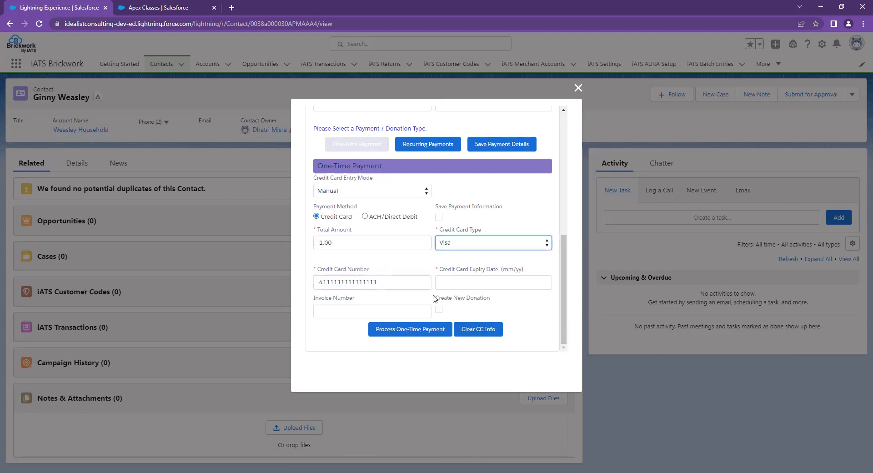
- Set expiry 6/24, tick Create New Donation and process the one-time payment
{"action": "left_click", "coordinate": [472, 286]}
{"action": "type", "text": "6/24"}
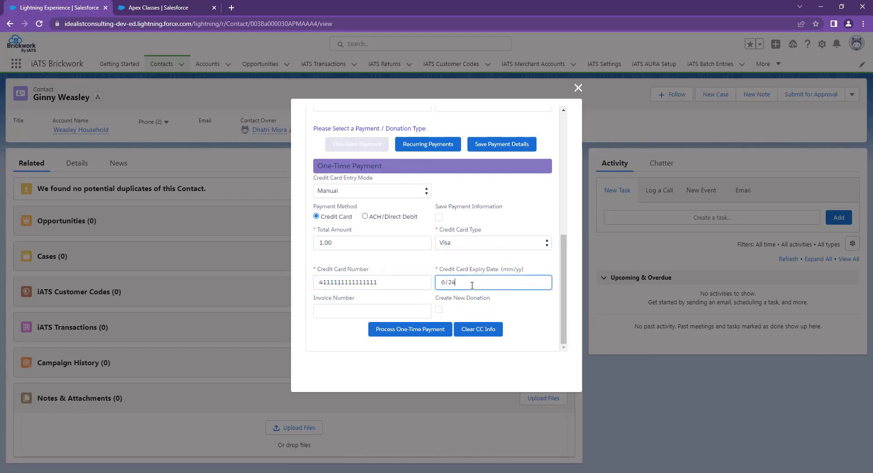
{"action": "key", "text": "Tab"}
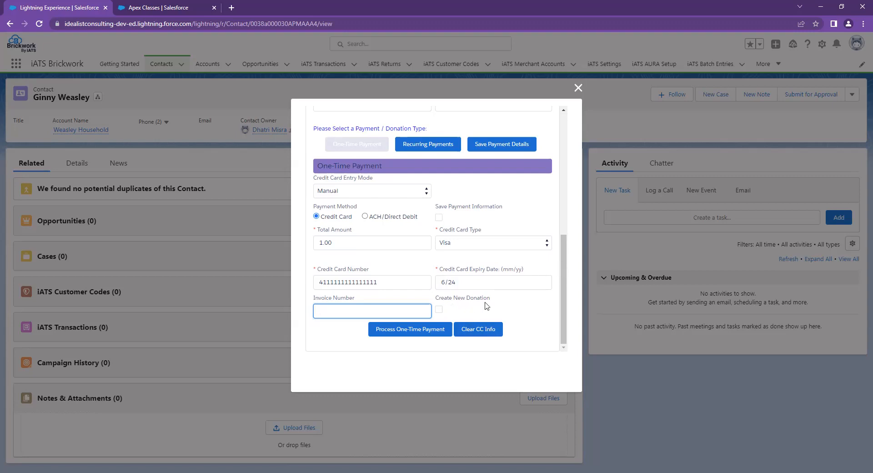
{"action": "left_click", "coordinate": [439, 310]}
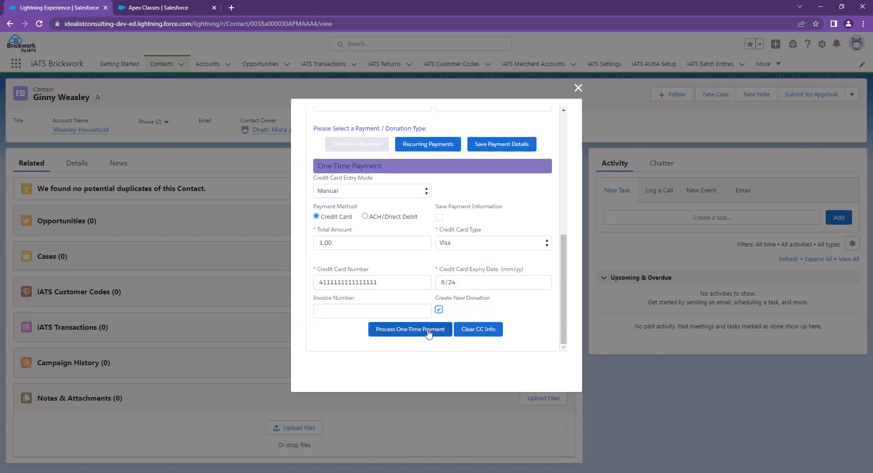
{"action": "left_click", "coordinate": [391, 330]}
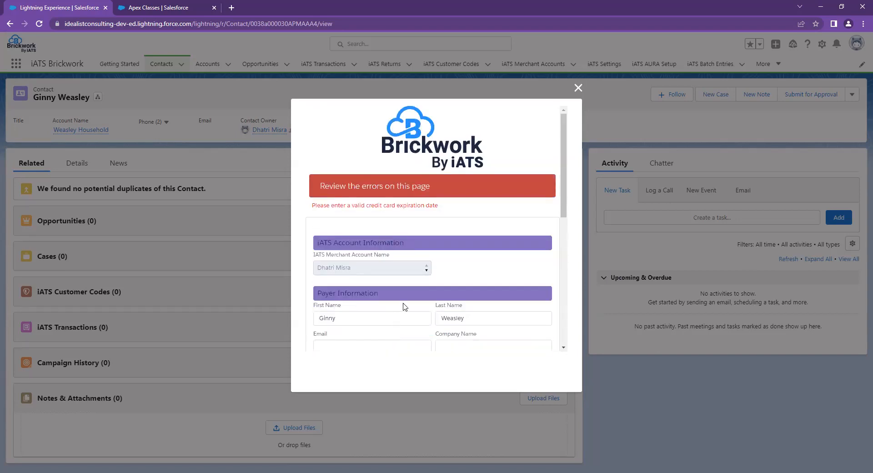
- Add a leading 0 to the card expiry date and resubmit the $1.00 payment
{"action": "scroll", "coordinate": [455, 295], "scroll_direction": "down", "scroll_amount": 5}
{"action": "scroll", "coordinate": [505, 282], "scroll_direction": "down", "scroll_amount": 2}
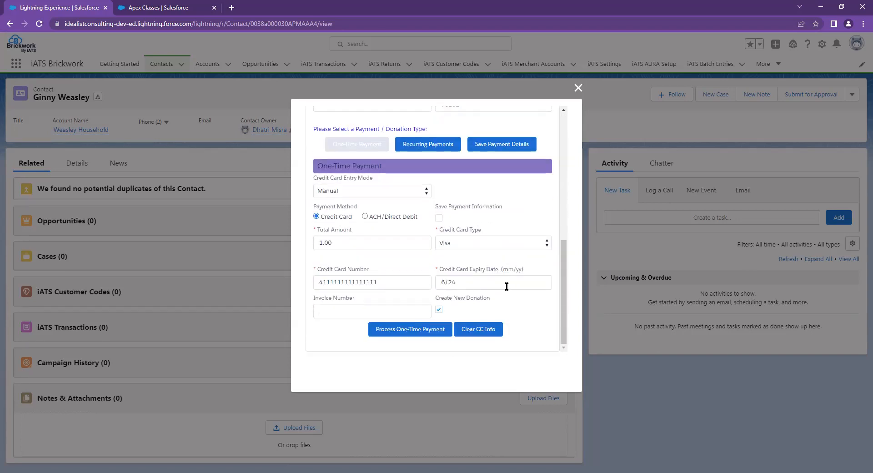
{"action": "left_click", "coordinate": [499, 277]}
{"action": "type", "text": "0"}
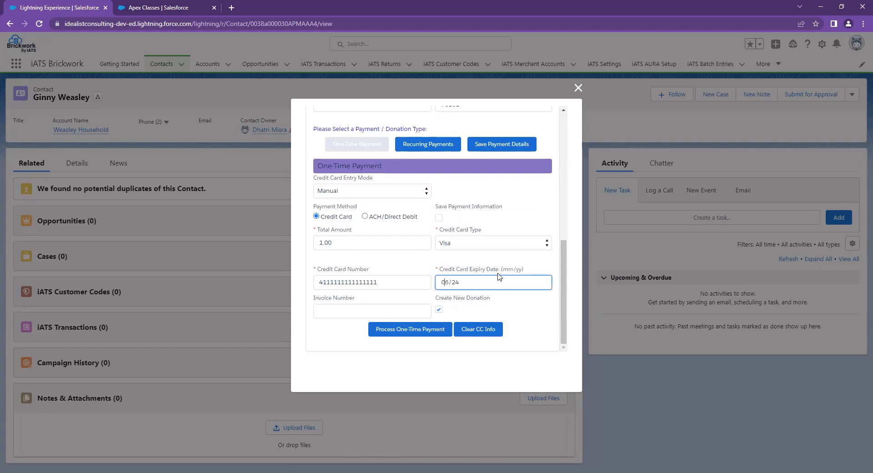
{"action": "left_click", "coordinate": [401, 330]}
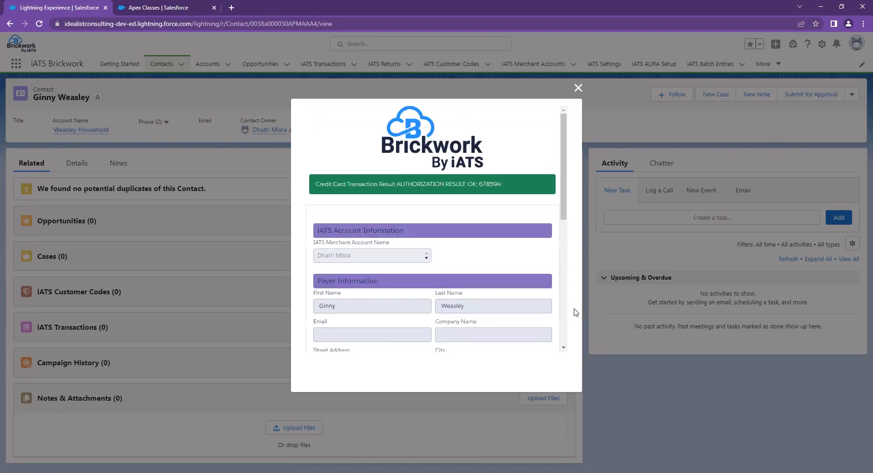
- Review the OK authorization result and close the Brickwork payment window
{"action": "left_click_drag", "start_coordinate": [312, 184], "coordinate": [514, 187]}
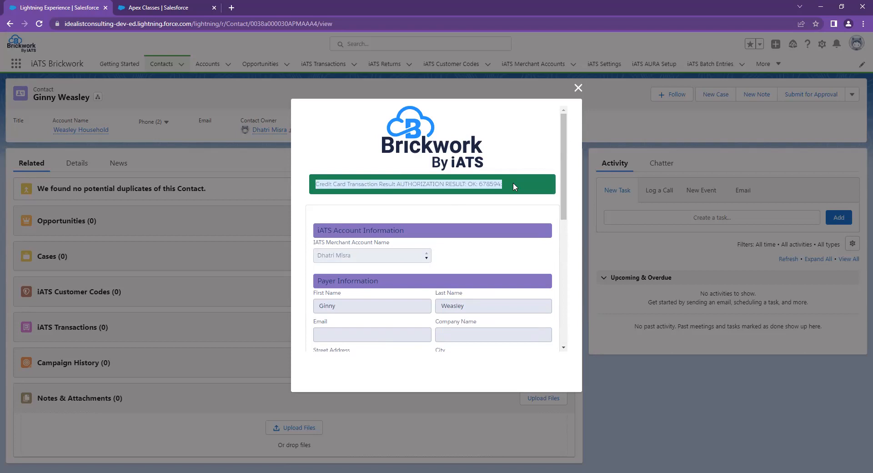
{"action": "left_click", "coordinate": [513, 184]}
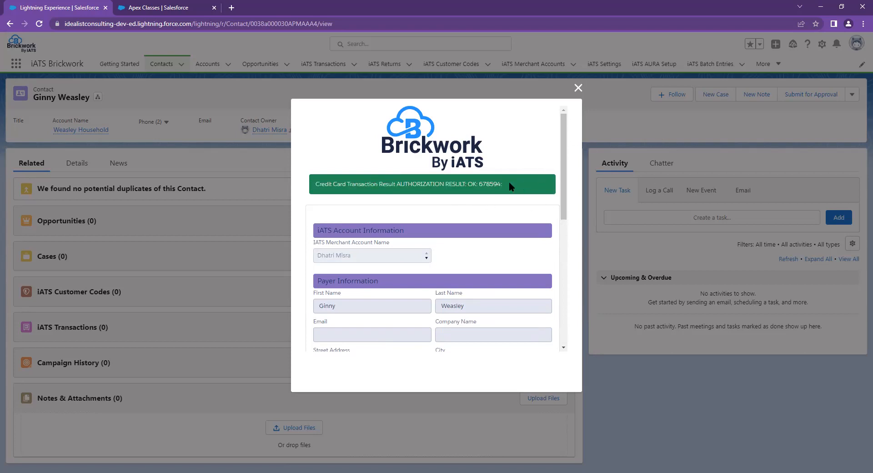
{"action": "left_click", "coordinate": [578, 88]}
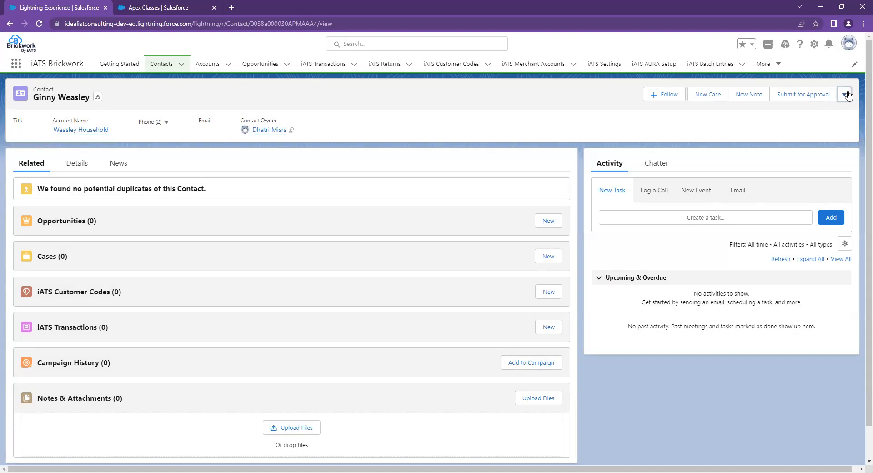
- Reopen the iATS payment form from the actions menu and tick Save Payment Information
{"action": "left_click", "coordinate": [840, 97]}
{"action": "left_click", "coordinate": [820, 191]}
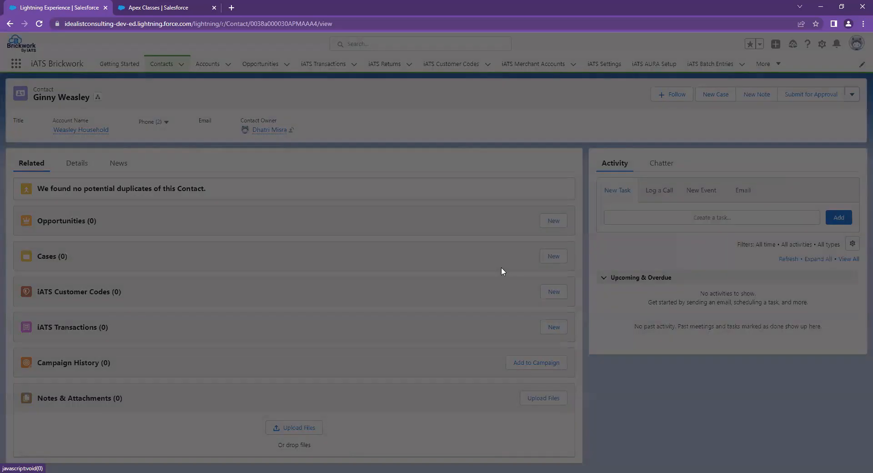
{"action": "scroll", "coordinate": [470, 251], "scroll_direction": "down", "scroll_amount": 3}
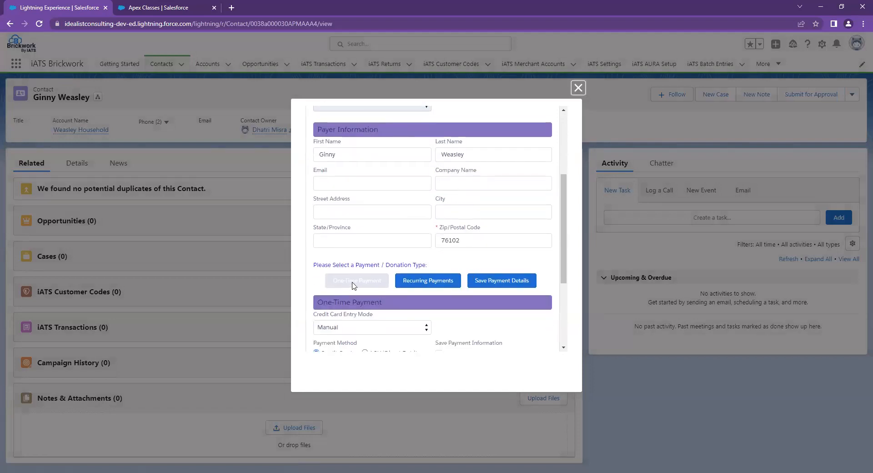
{"action": "scroll", "coordinate": [351, 286], "scroll_direction": "down", "scroll_amount": 1}
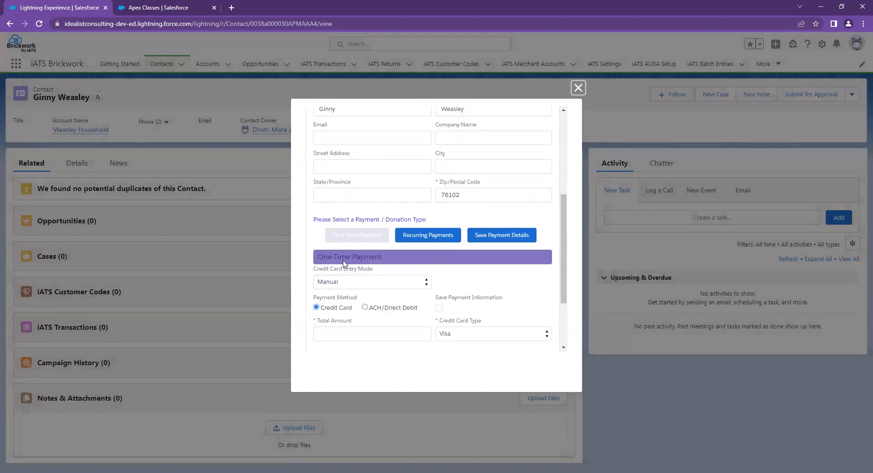
{"action": "left_click", "coordinate": [439, 309]}
- Submit a 2.00 one-time Visa payment with 12/24 expiry, creating a new donation
{"action": "scroll", "coordinate": [397, 291], "scroll_direction": "down", "scroll_amount": 2}
{"action": "left_click", "coordinate": [398, 245]}
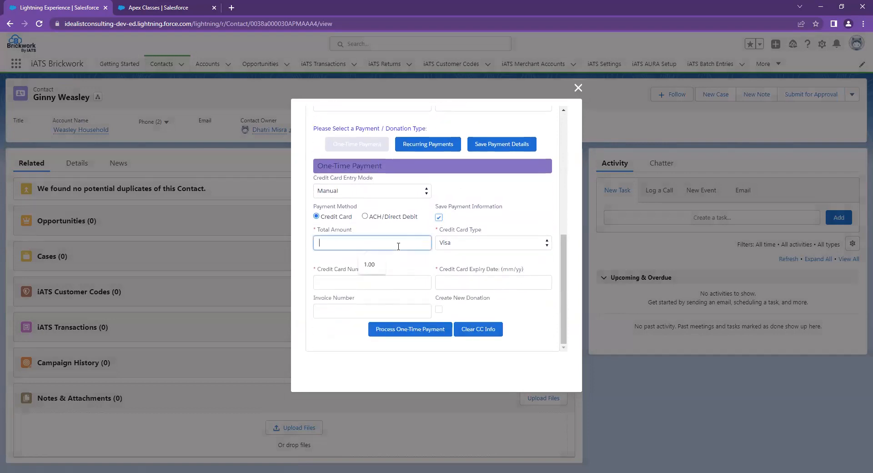
{"action": "type", "text": "2.00"}
{"action": "key", "text": "Tab"}
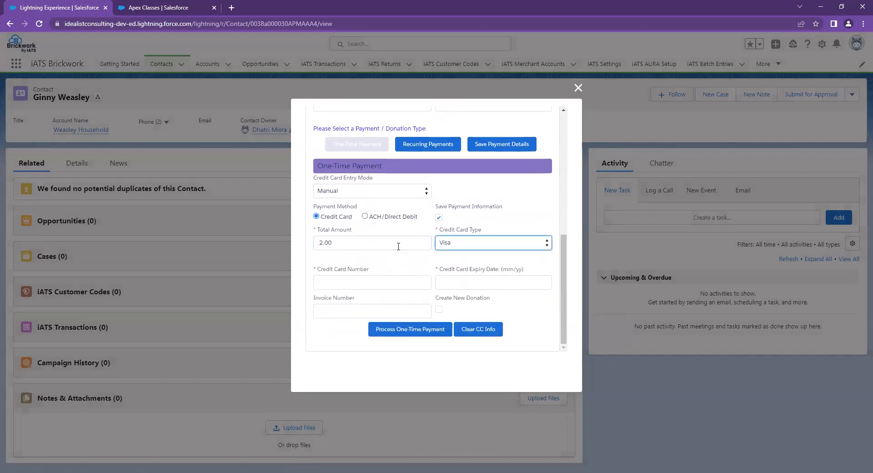
{"action": "left_click", "coordinate": [372, 280]}
{"action": "key", "text": "ctrl+v"}
{"action": "left_click", "coordinate": [486, 282]}
{"action": "type", "text": "12/24"}
{"action": "key", "text": "Tab"}
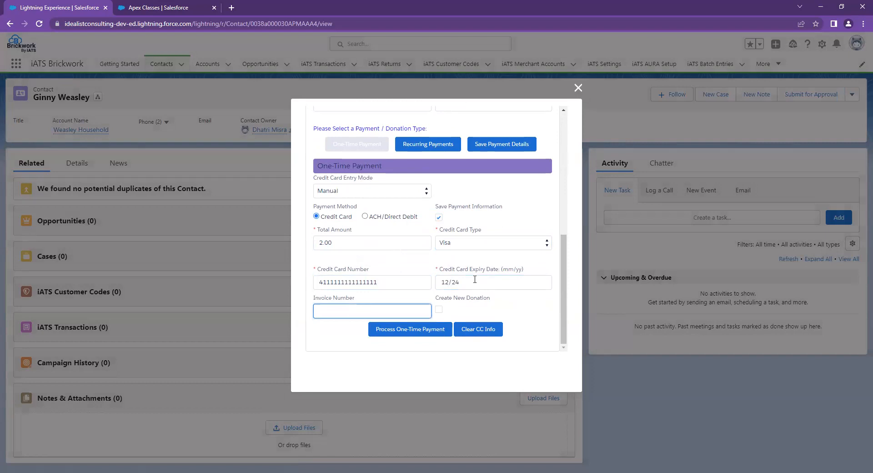
{"action": "left_click", "coordinate": [439, 311]}
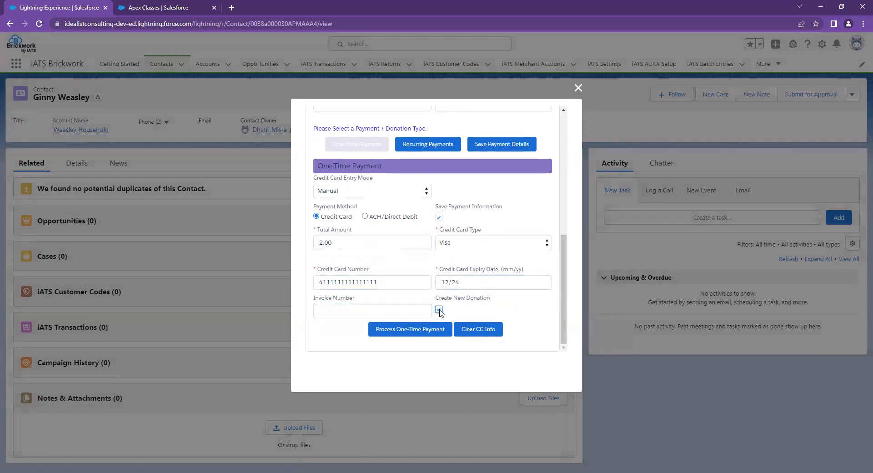
{"action": "left_click", "coordinate": [410, 329]}
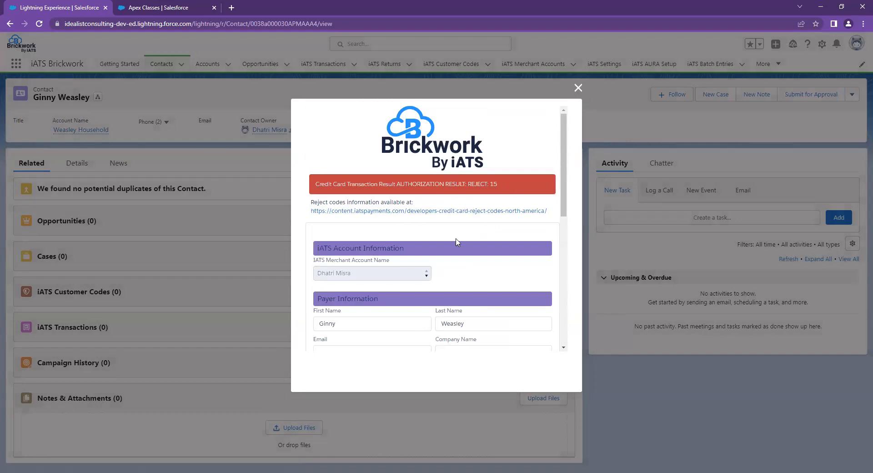
- Change Total Amount from 2.00 to 1.00 and resubmit the one-time payment
{"action": "scroll", "coordinate": [468, 266], "scroll_direction": "down", "scroll_amount": 5}
{"action": "left_click", "coordinate": [369, 322]}
{"action": "key", "text": "Delete"}
{"action": "type", "text": "1"}
{"action": "key", "text": "Tab"}
{"action": "scroll", "coordinate": [457, 279], "scroll_direction": "down", "scroll_amount": 2}
{"action": "left_click", "coordinate": [411, 329]}
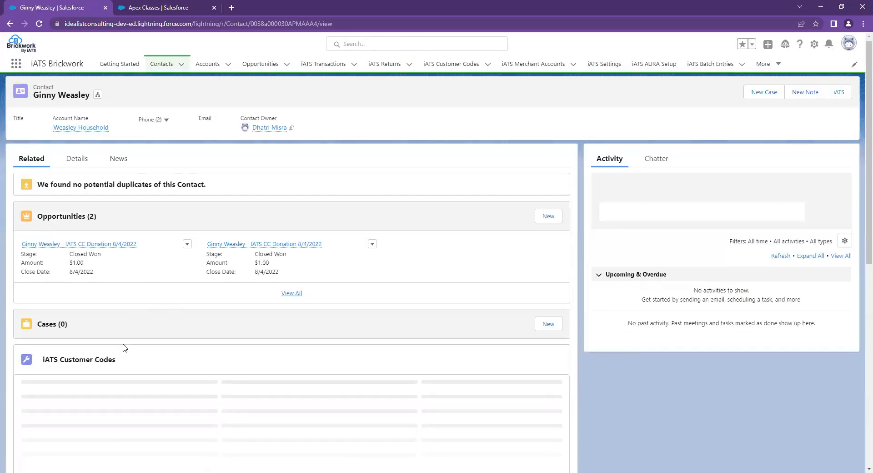
- Check the contact's related lists and open the full iATS Customer Codes list
{"action": "scroll", "coordinate": [132, 323], "scroll_direction": "down", "scroll_amount": 1}
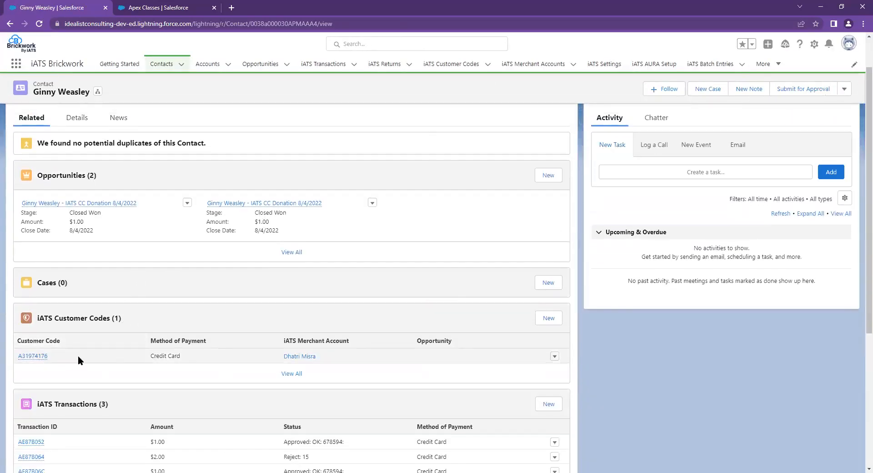
{"action": "left_click", "coordinate": [15, 360]}
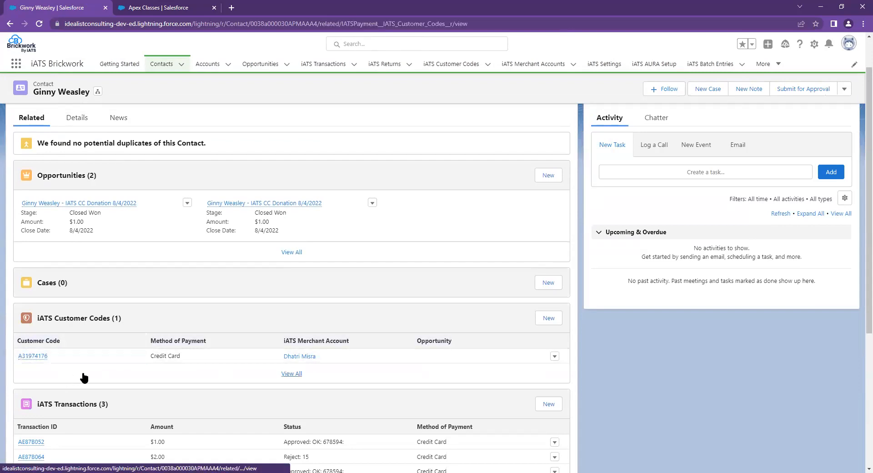
{"action": "left_click", "coordinate": [82, 374]}
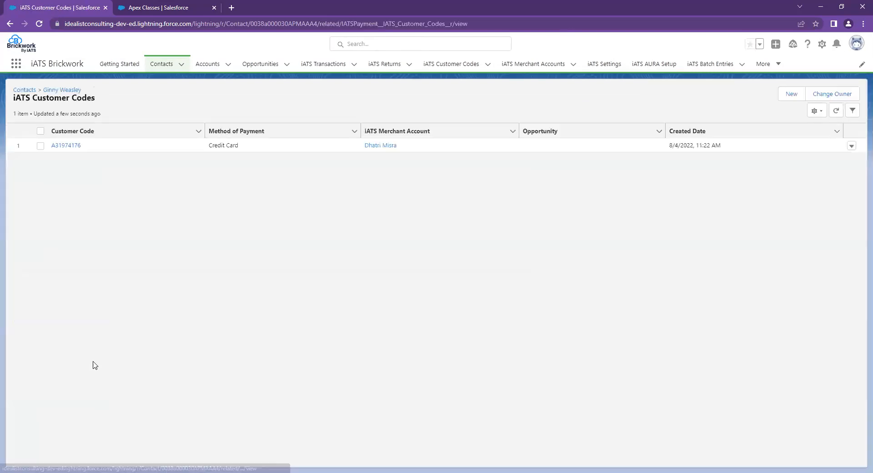
{"action": "left_click", "coordinate": [75, 149]}
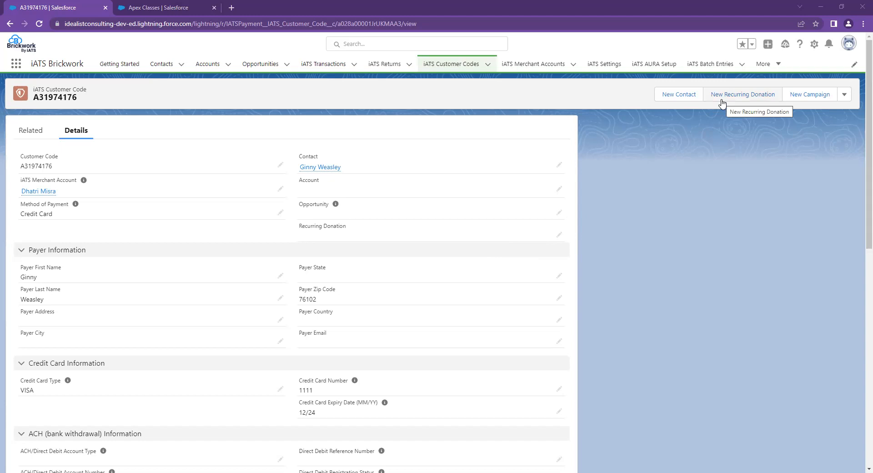
- Inline-edit the customer code and clear its linked Opportunity
{"action": "double_click", "coordinate": [332, 230]}
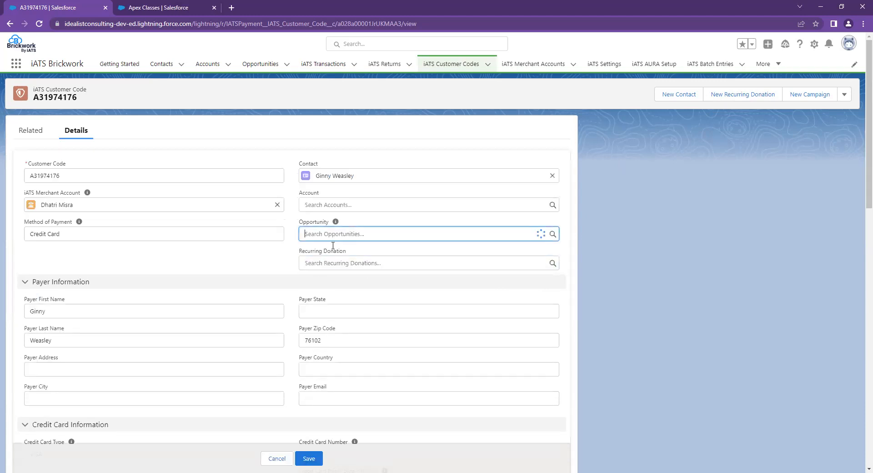
{"action": "left_click", "coordinate": [354, 257]}
{"action": "left_click", "coordinate": [553, 233]}
{"action": "left_click", "coordinate": [230, 261]}
- Create a new recurring donation from the lookup, named after the contact
{"action": "left_click", "coordinate": [369, 266]}
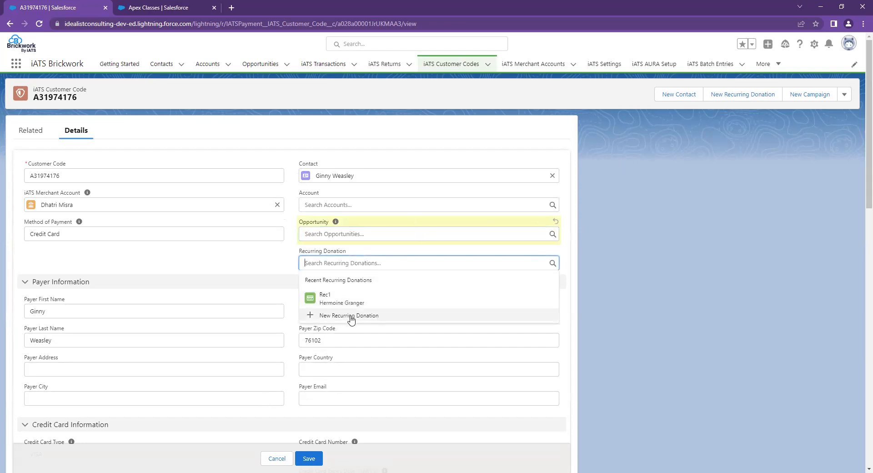
{"action": "left_click", "coordinate": [351, 316]}
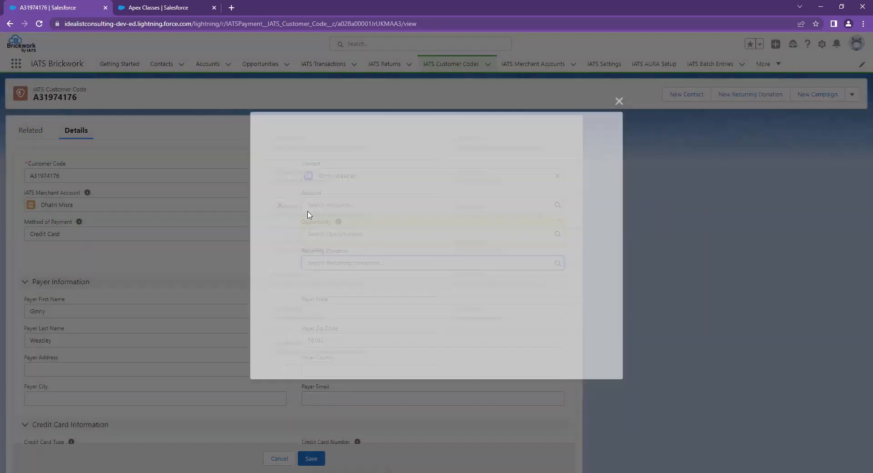
{"action": "type", "text": "Ginny Weasly"}
{"action": "key", "text": "BackSpace"}
{"action": "type", "text": "ey"}
{"action": "key", "text": "Tab"}
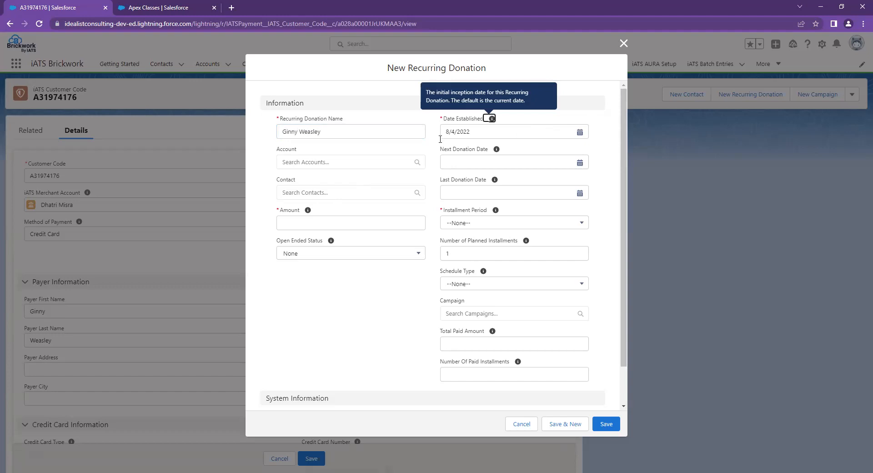
- Set Amount 1.00, Installment Period Monthly, Open Ended Status Open, and attempt to save
{"action": "left_click", "coordinate": [366, 220]}
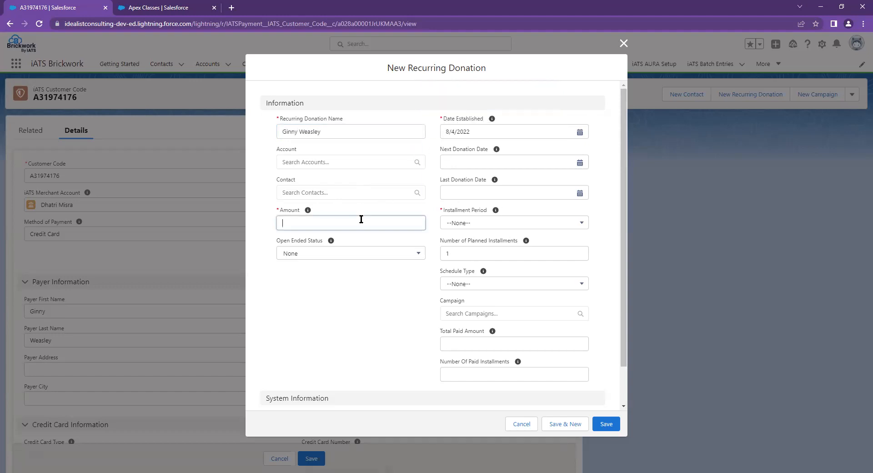
{"action": "type", "text": "1.00"}
{"action": "key", "text": "Tab"}
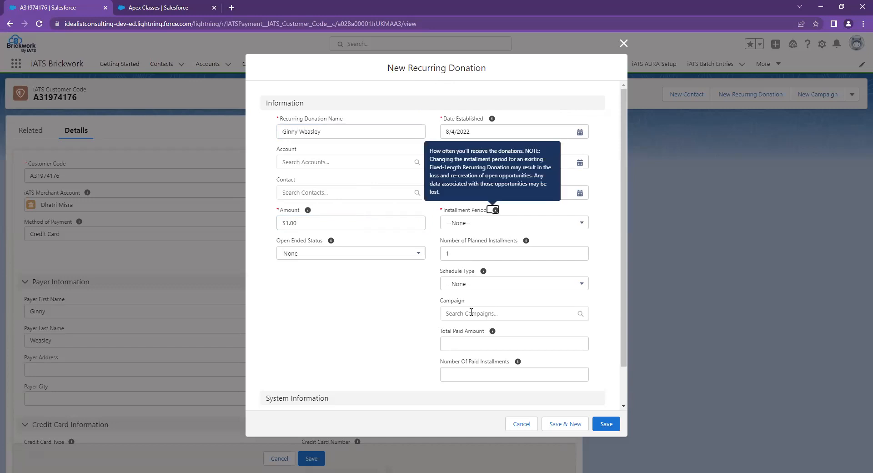
{"action": "left_click", "coordinate": [486, 228]}
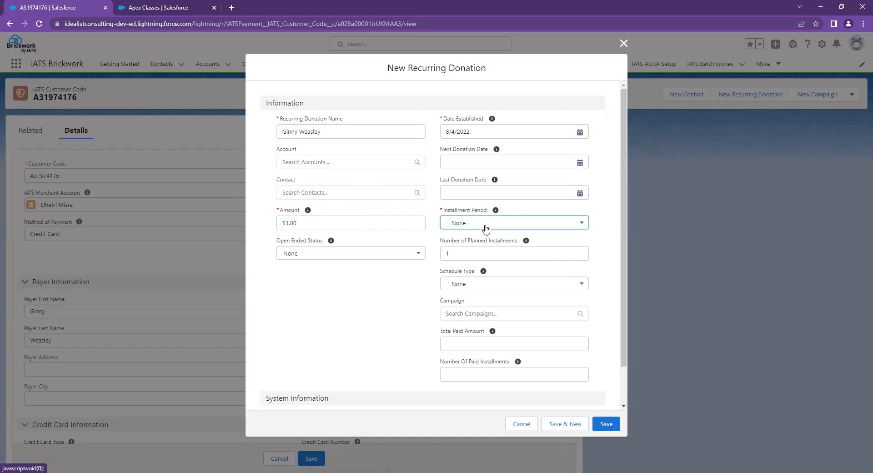
{"action": "left_click", "coordinate": [483, 259]}
{"action": "left_click", "coordinate": [316, 289]}
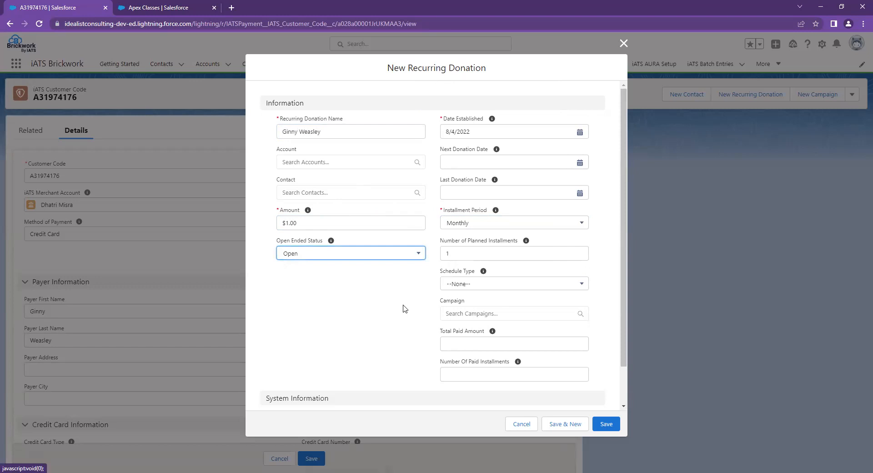
{"action": "left_click", "coordinate": [392, 335]}
{"action": "scroll", "coordinate": [389, 325], "scroll_direction": "down", "scroll_amount": 2}
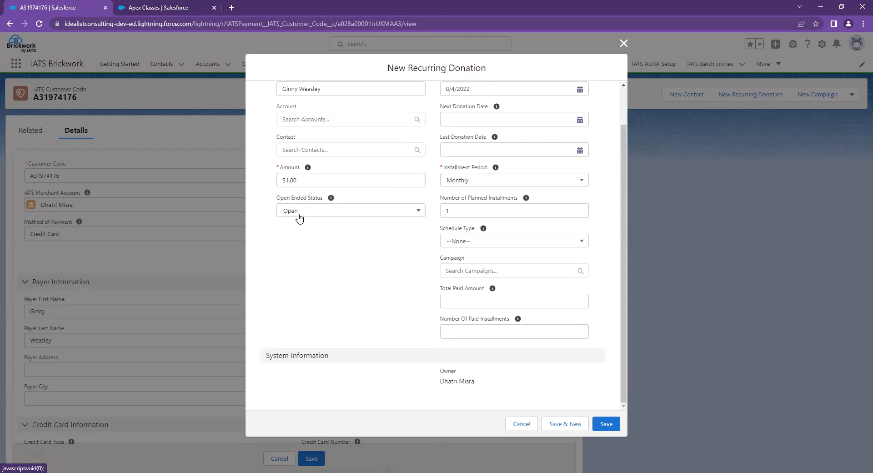
{"action": "left_click", "coordinate": [609, 425]}
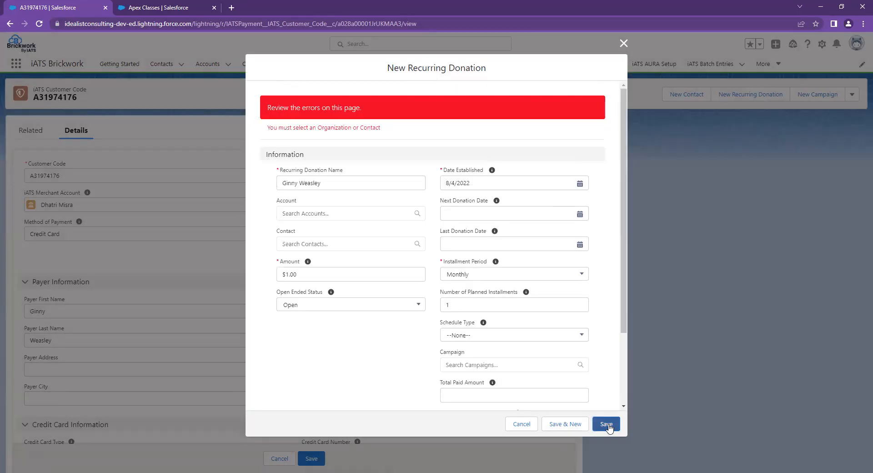
- Clear the Account, pick the contact via search, save the recurring donation, then save the customer code
{"action": "left_click", "coordinate": [335, 212]}
{"action": "left_click", "coordinate": [324, 237]}
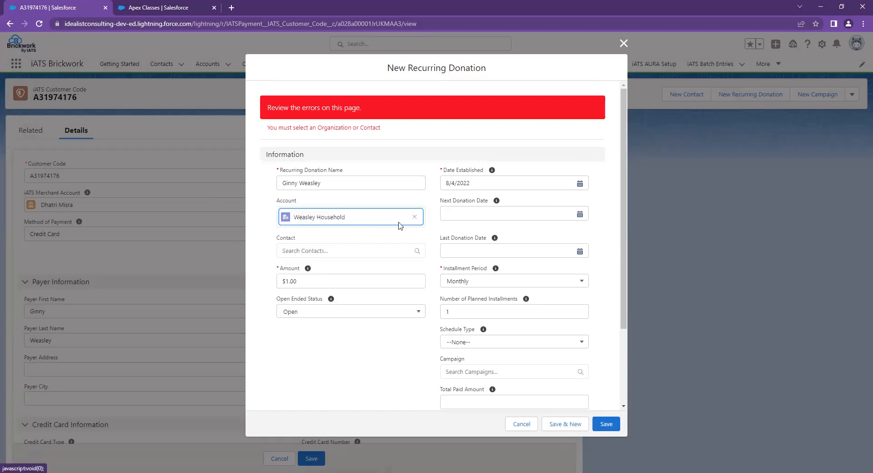
{"action": "left_click", "coordinate": [414, 217]}
{"action": "left_click", "coordinate": [267, 231]}
{"action": "left_click", "coordinate": [313, 243]}
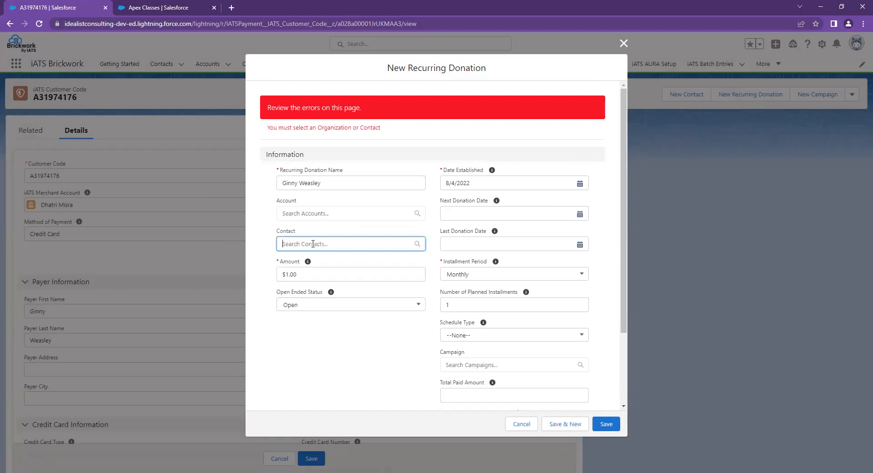
{"action": "type", "text": "ginny"}
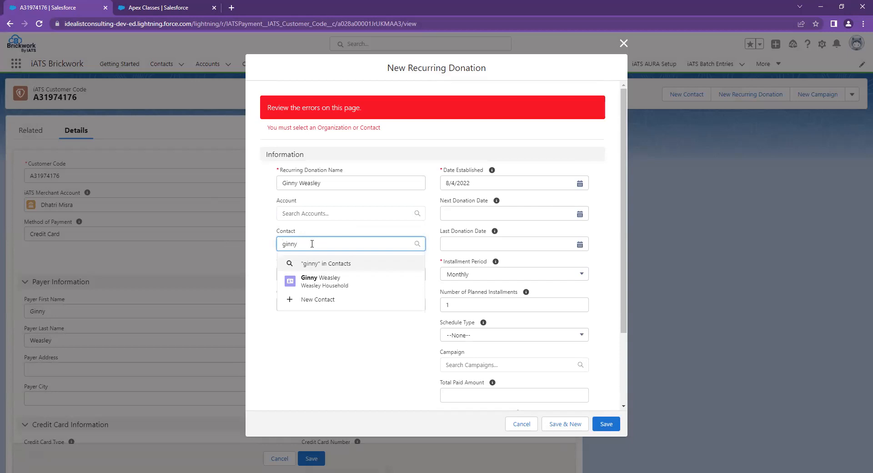
{"action": "left_click", "coordinate": [348, 265]}
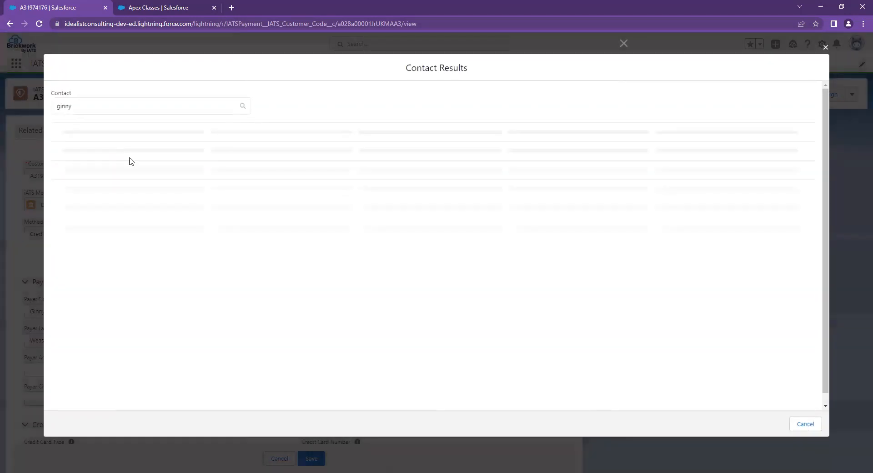
{"action": "left_click", "coordinate": [75, 175]}
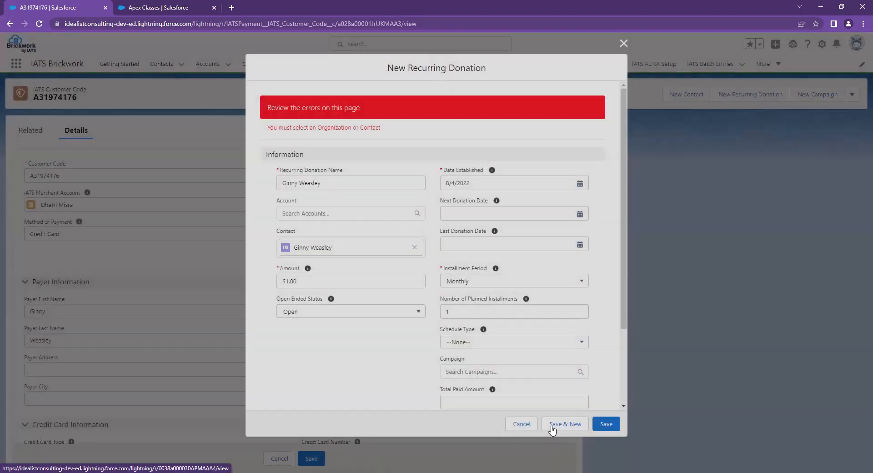
{"action": "left_click", "coordinate": [606, 424]}
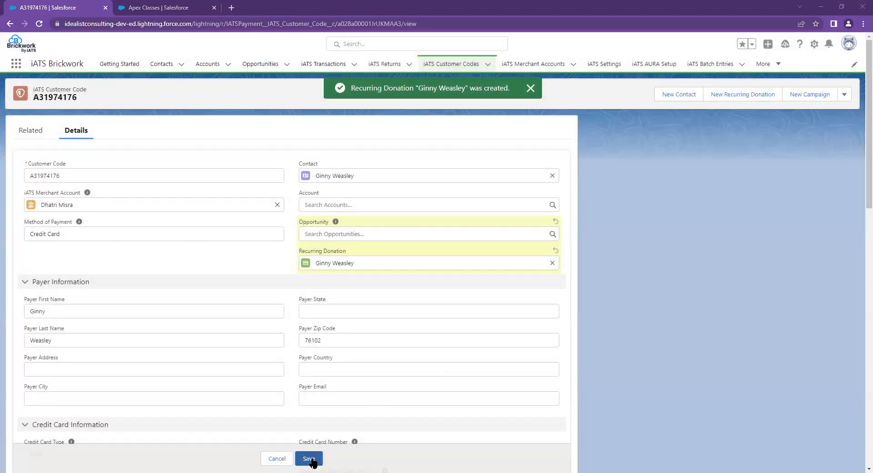
{"action": "left_click", "coordinate": [310, 459]}
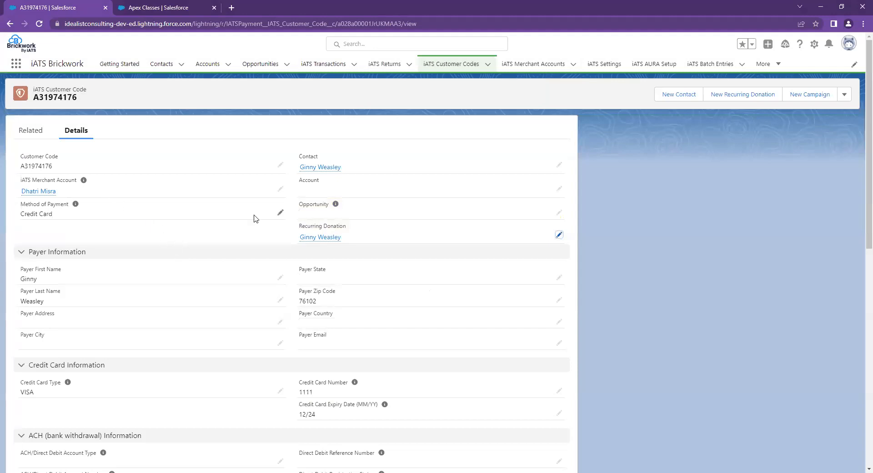
- Check the Recurring Donation link on the saved customer code record
{"action": "mouse_move", "coordinate": [314, 240]}
- Open the donor's recurring donation and launch the iATS Brickwork payment window from its actions menu
{"action": "left_click", "coordinate": [312, 238]}
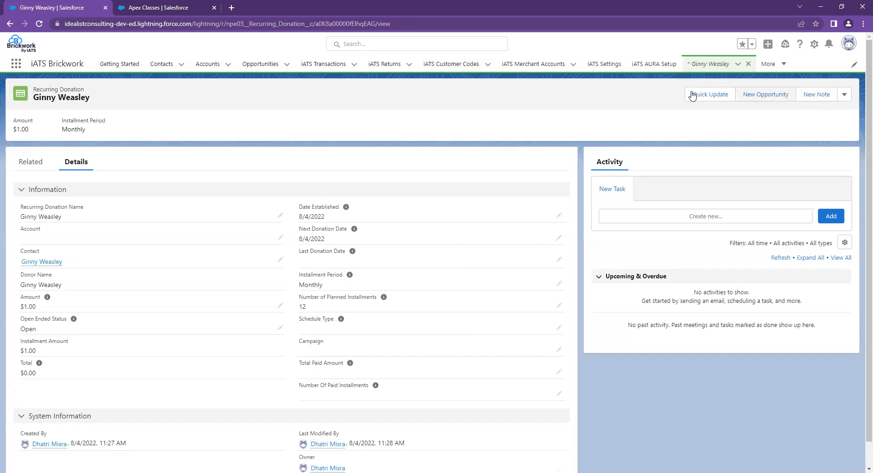
{"action": "left_click", "coordinate": [845, 94]}
{"action": "left_click", "coordinate": [804, 249]}
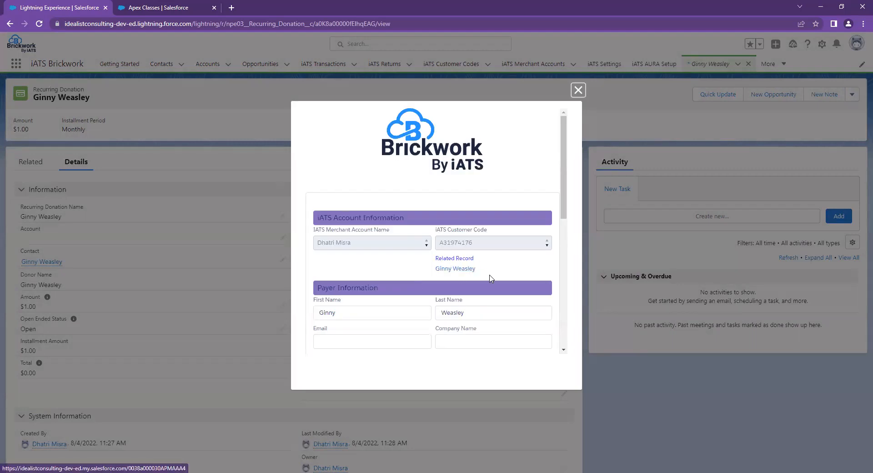
- Scroll through the Brickwork form to review the account, payer and Recurring Payments sections
{"action": "scroll", "coordinate": [491, 279], "scroll_direction": "down", "scroll_amount": 10}
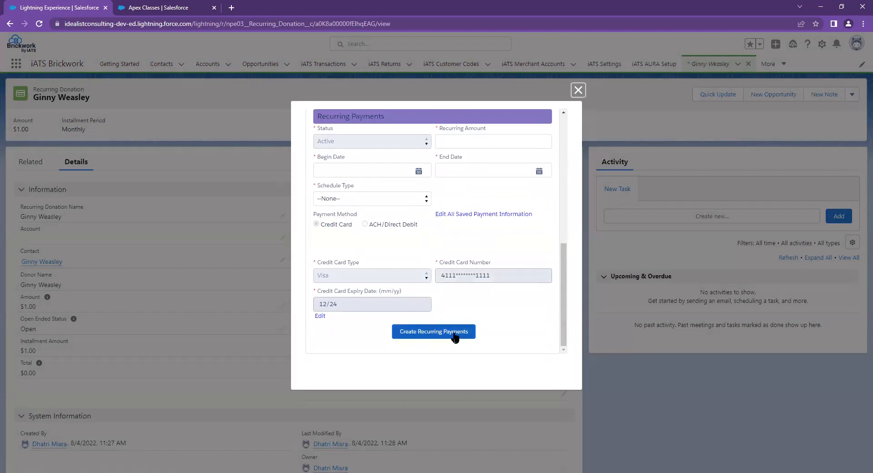
{"action": "scroll", "coordinate": [462, 296], "scroll_direction": "up", "scroll_amount": 10}
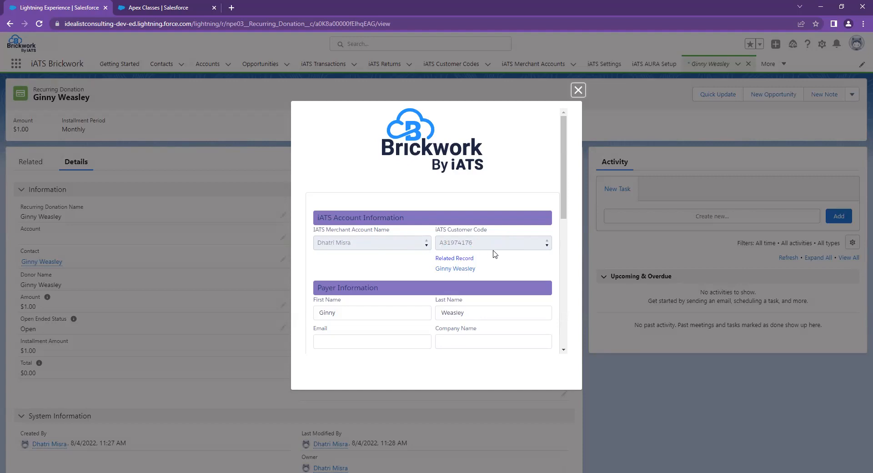
{"action": "left_click_drag", "start_coordinate": [567, 194], "coordinate": [570, 254]}
- Enter a recurring amount of 1, beginning 8/15/2022 and ending 8/15/2072
{"action": "left_click", "coordinate": [474, 245]}
{"action": "type", "text": "1"}
{"action": "key", "text": "Tab"}
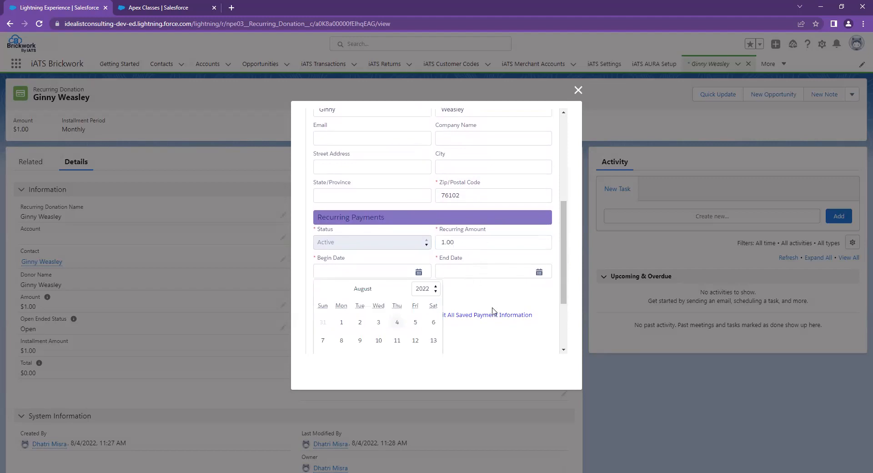
{"action": "scroll", "coordinate": [566, 235], "scroll_direction": "down", "scroll_amount": 2}
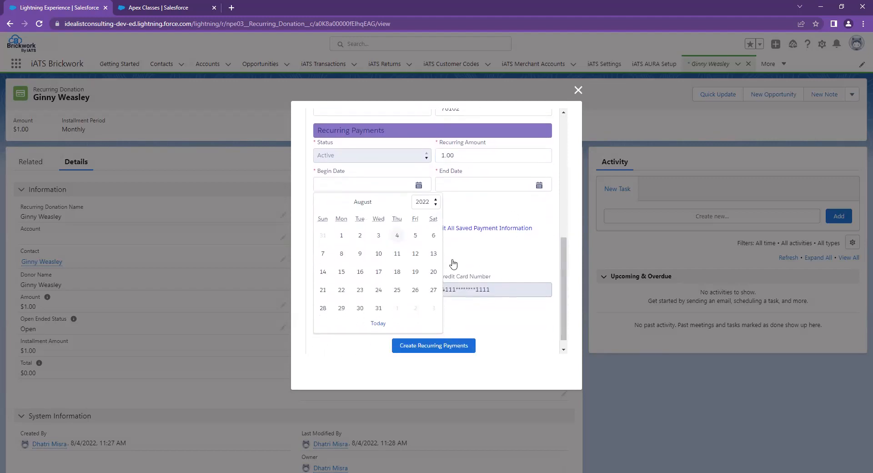
{"action": "left_click", "coordinate": [342, 273]}
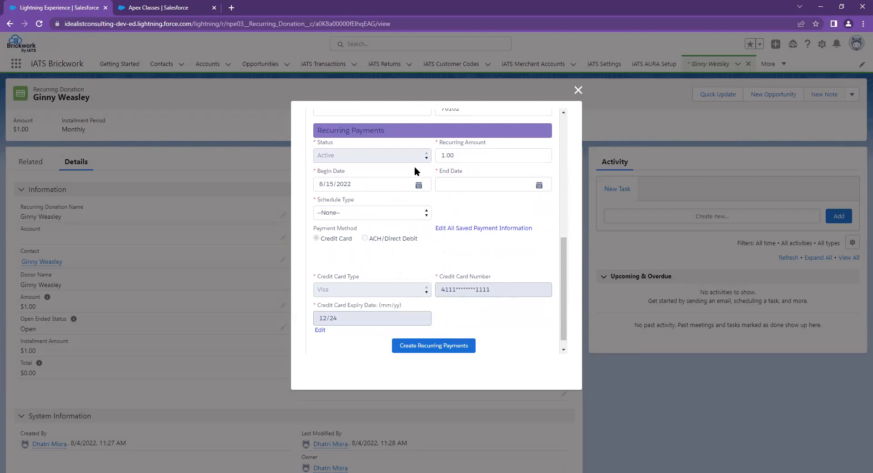
{"action": "left_click", "coordinate": [453, 183]}
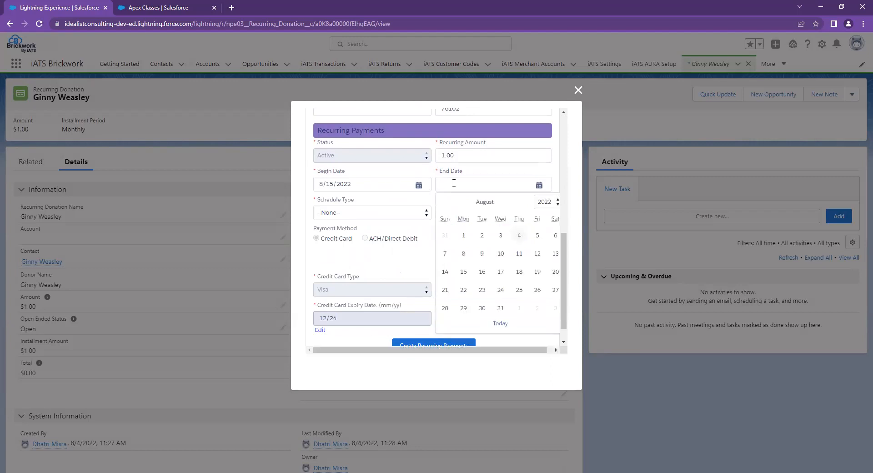
{"action": "left_click", "coordinate": [462, 272]}
{"action": "left_click", "coordinate": [474, 185]}
{"action": "type", "text": "7"}
{"action": "key", "text": "Tab"}
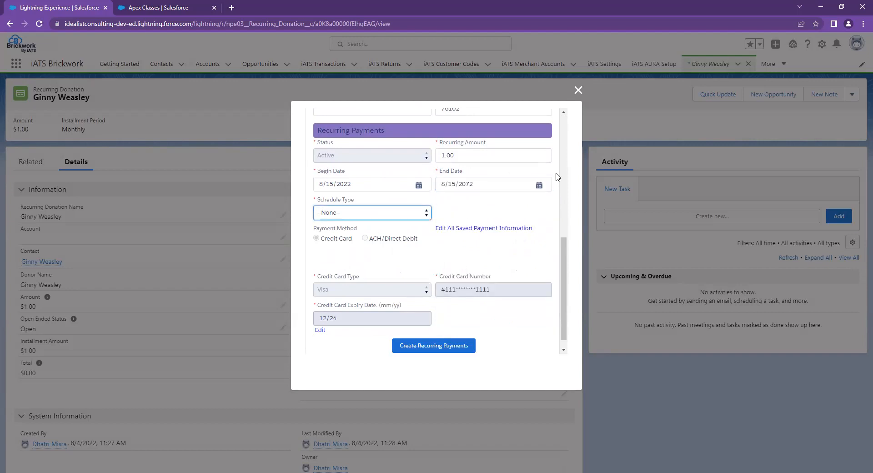
- Schedule the payment monthly on day 15 and create the recurring payments
{"action": "left_click", "coordinate": [366, 219]}
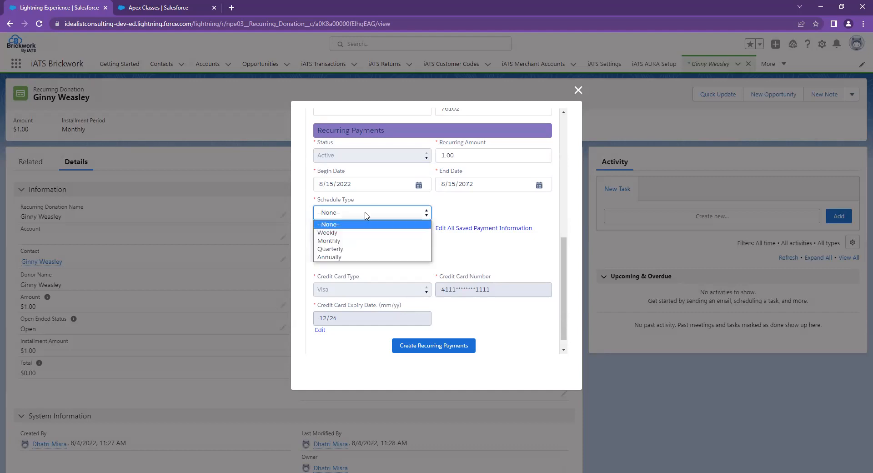
{"action": "left_click", "coordinate": [374, 241]}
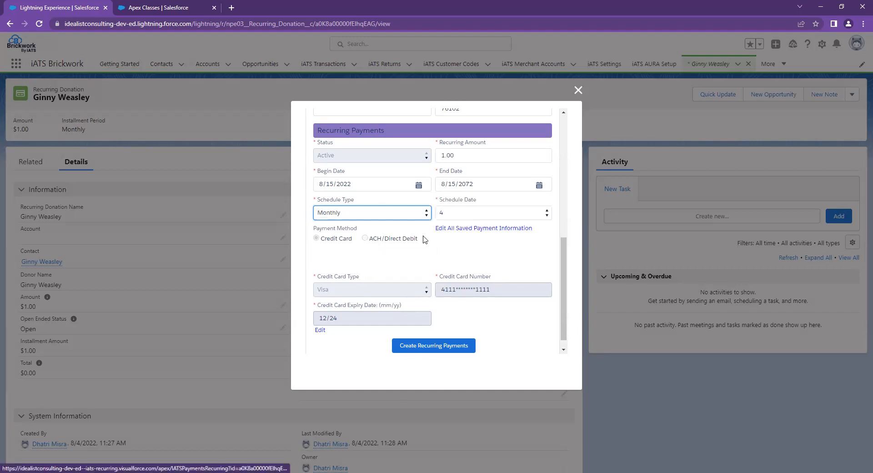
{"action": "left_click", "coordinate": [475, 213]}
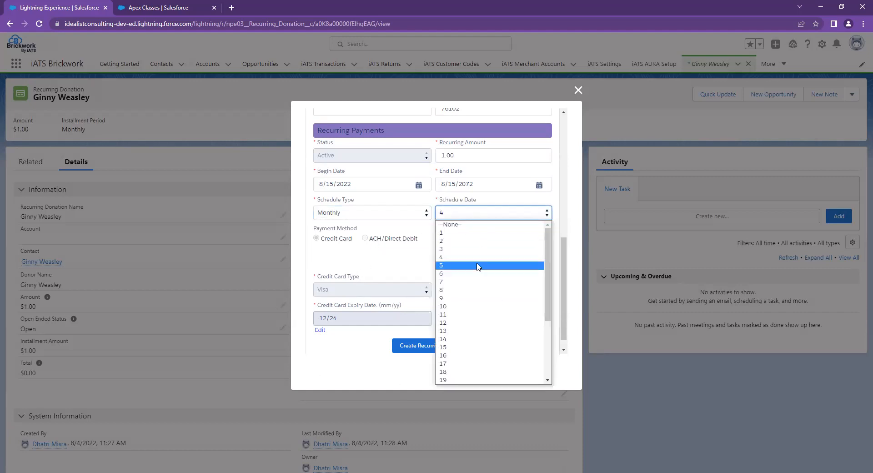
{"action": "left_click", "coordinate": [484, 348]}
{"action": "left_click", "coordinate": [410, 261]}
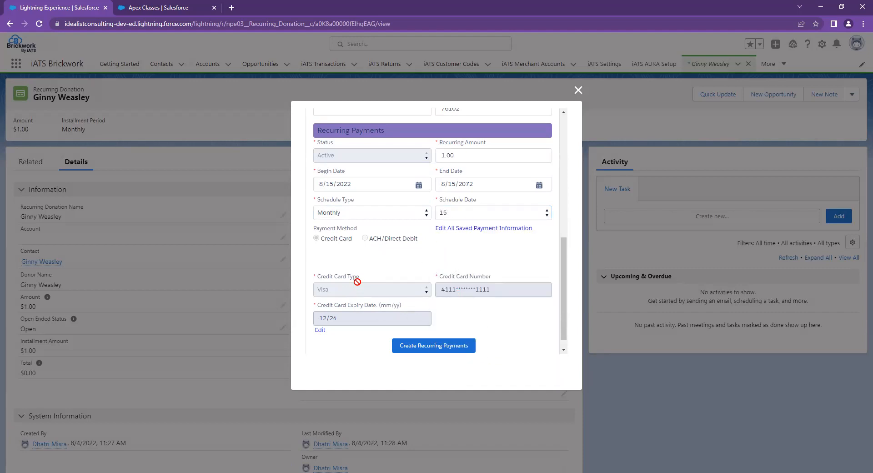
{"action": "scroll", "coordinate": [527, 292], "scroll_direction": "down", "scroll_amount": 1}
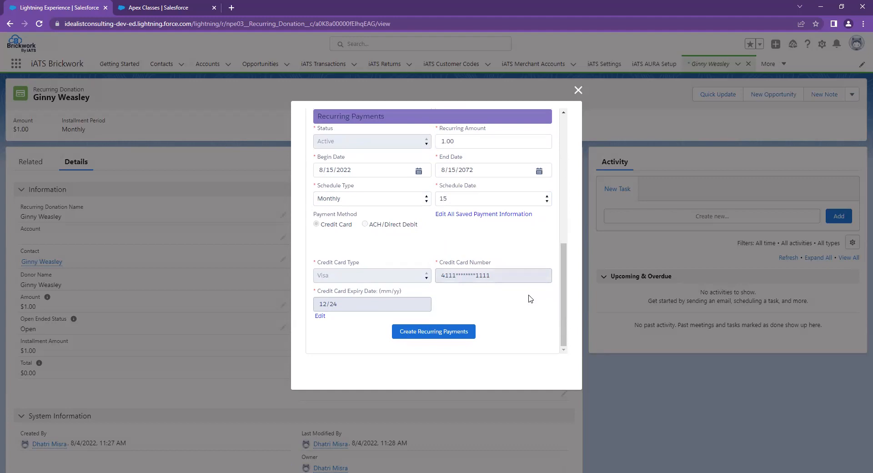
{"action": "left_click", "coordinate": [442, 331]}
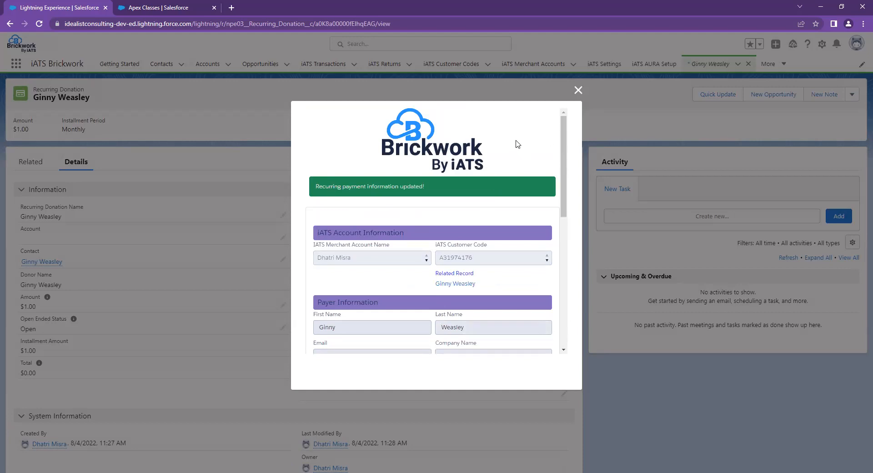
{"action": "left_click", "coordinate": [578, 90]}
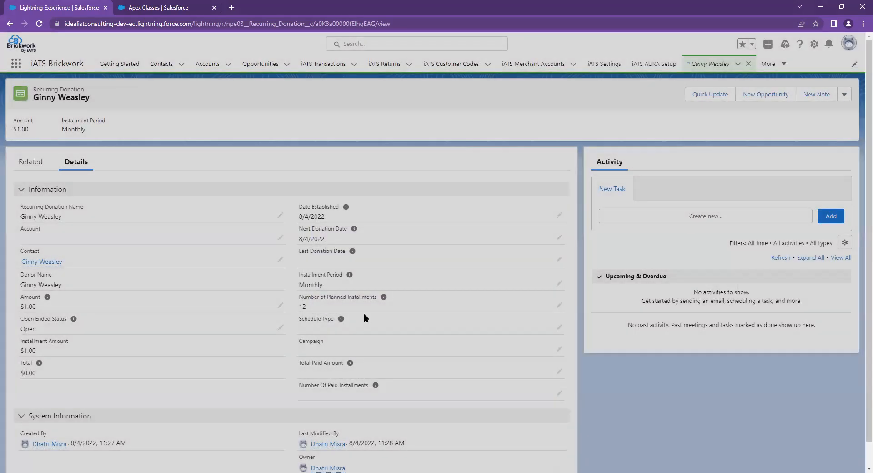
{"action": "left_click", "coordinate": [39, 24]}
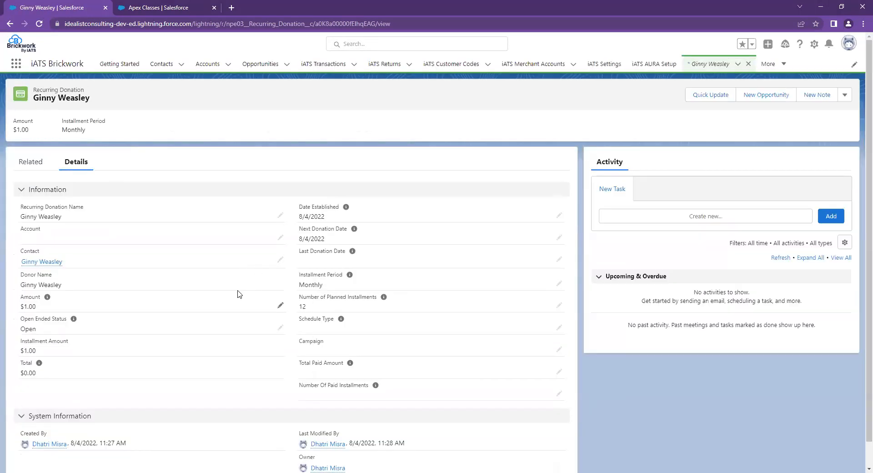
{"action": "left_click", "coordinate": [32, 164]}
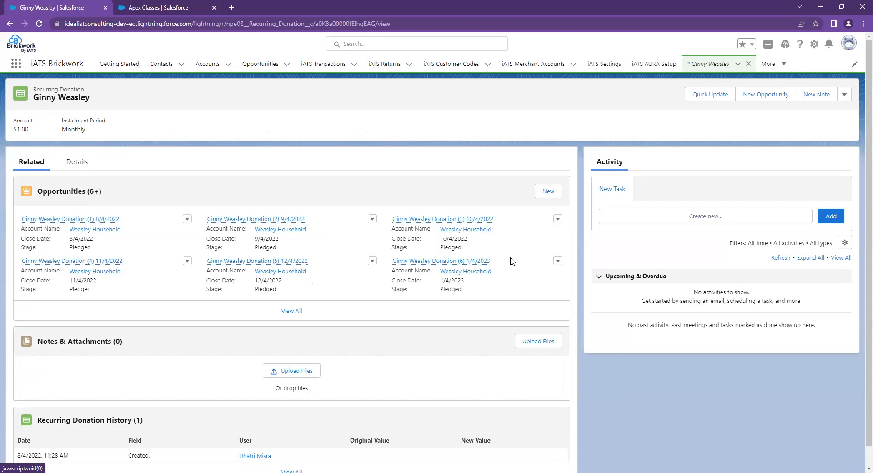
{"action": "scroll", "coordinate": [500, 258], "scroll_direction": "down", "scroll_amount": 1}
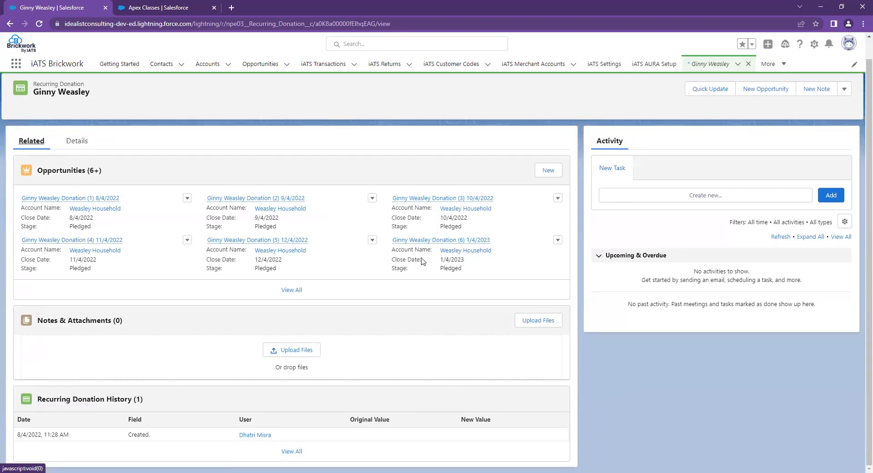
{"action": "scroll", "coordinate": [357, 295], "scroll_direction": "up", "scroll_amount": 1}
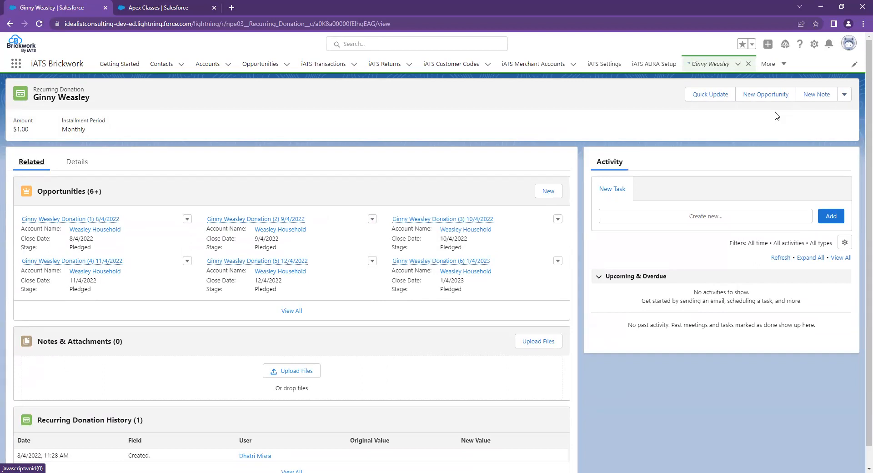
- Reopen the iATS recurring payments form, leaving the begin date at 8/15/2022
{"action": "left_click", "coordinate": [844, 95]}
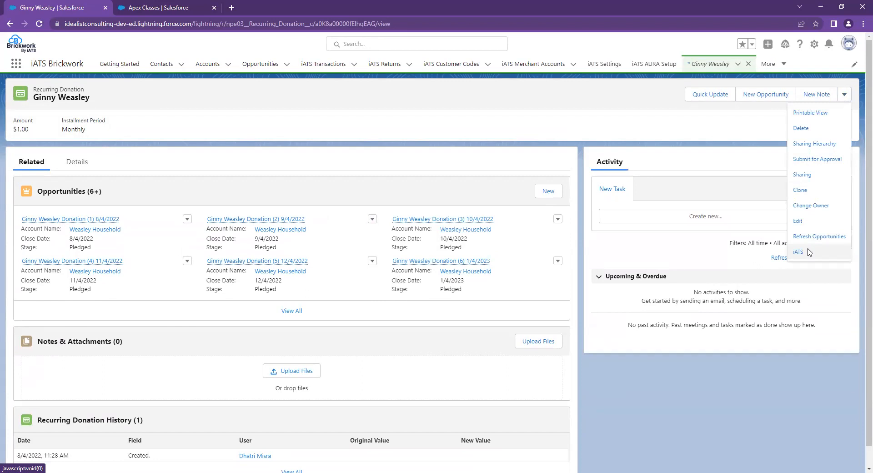
{"action": "left_click", "coordinate": [799, 251]}
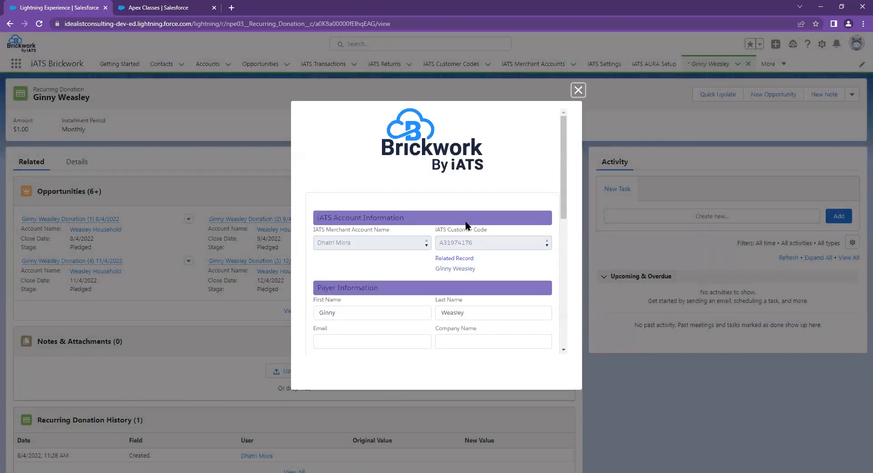
{"action": "left_click_drag", "start_coordinate": [564, 154], "coordinate": [564, 176]}
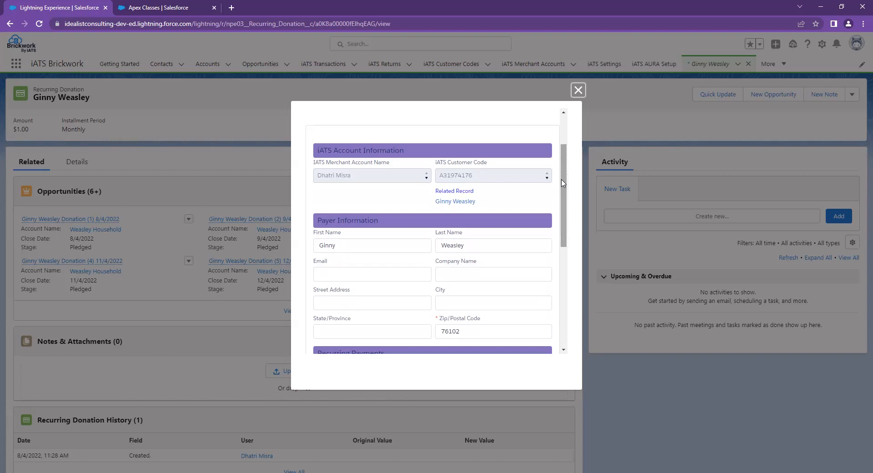
{"action": "left_click_drag", "start_coordinate": [562, 183], "coordinate": [566, 260]}
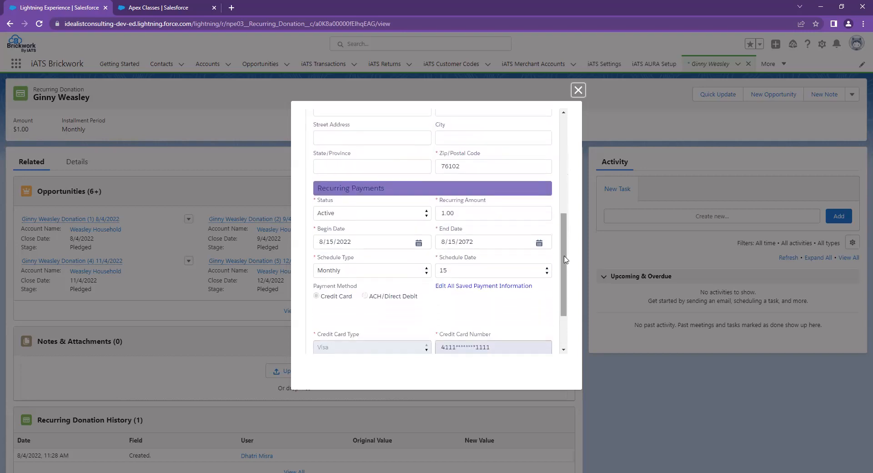
{"action": "left_click", "coordinate": [419, 243]}
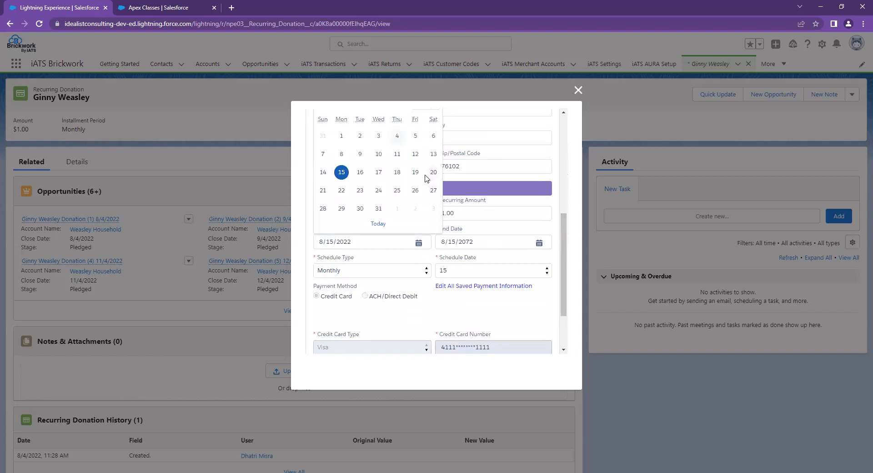
{"action": "left_click", "coordinate": [434, 172]}
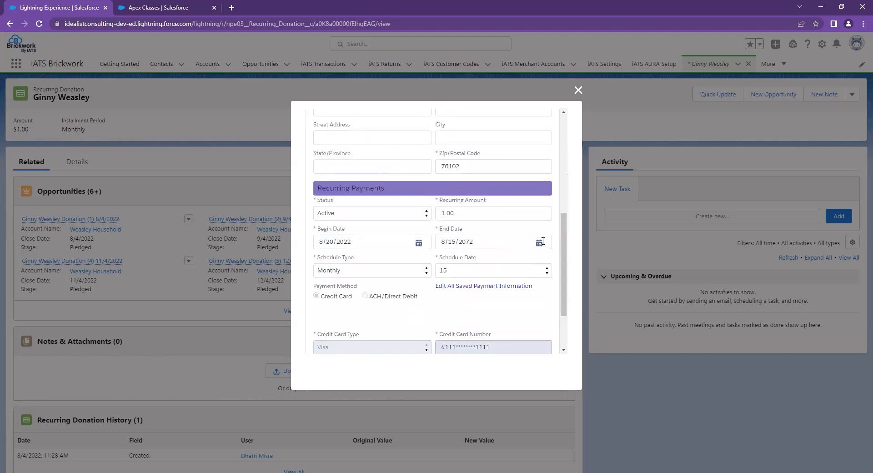
{"action": "left_click", "coordinate": [419, 243]}
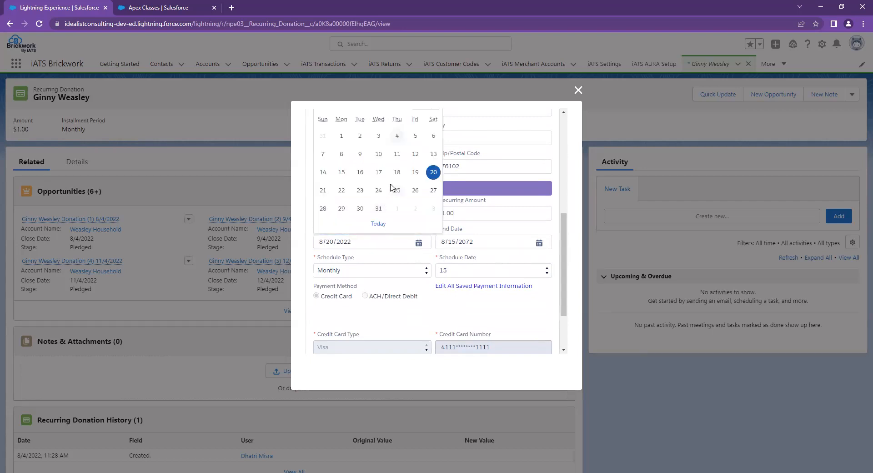
{"action": "left_click", "coordinate": [340, 174]}
- Change the monthly schedule date to 20 and save the recurring payment update
{"action": "left_click", "coordinate": [444, 271]}
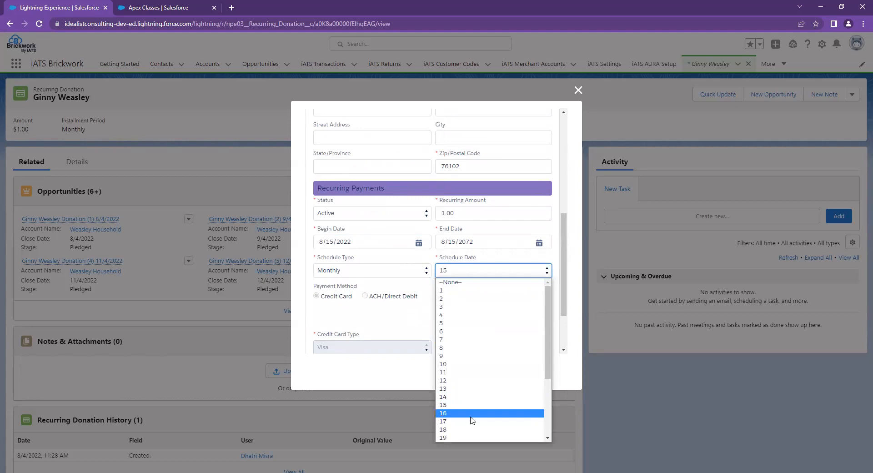
{"action": "scroll", "coordinate": [468, 410], "scroll_direction": "down", "scroll_amount": 2}
{"action": "left_click", "coordinate": [451, 355]}
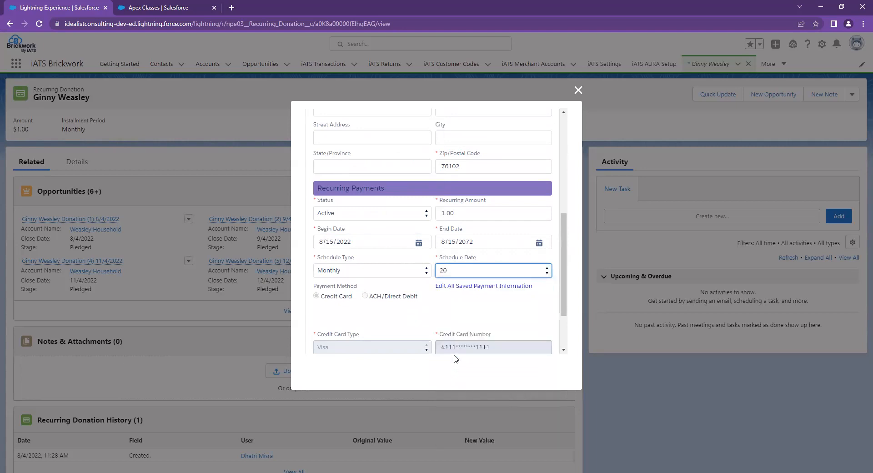
{"action": "scroll", "coordinate": [441, 273], "scroll_direction": "down", "scroll_amount": 1}
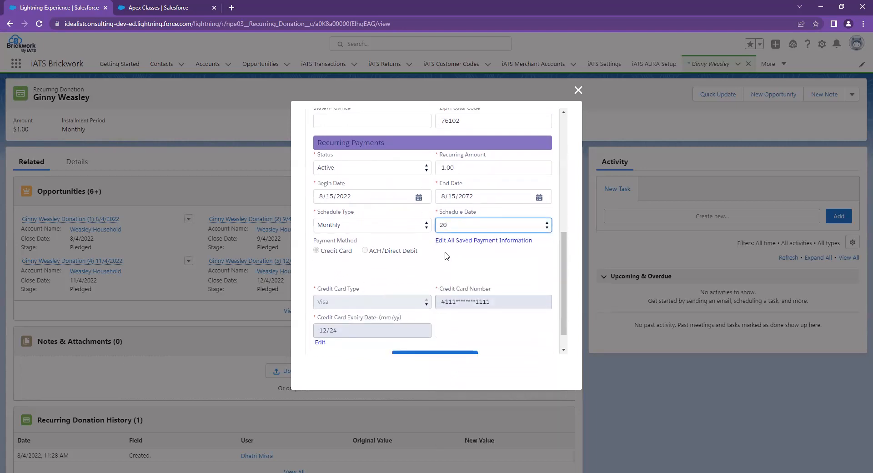
{"action": "scroll", "coordinate": [445, 256], "scroll_direction": "down", "scroll_amount": 1}
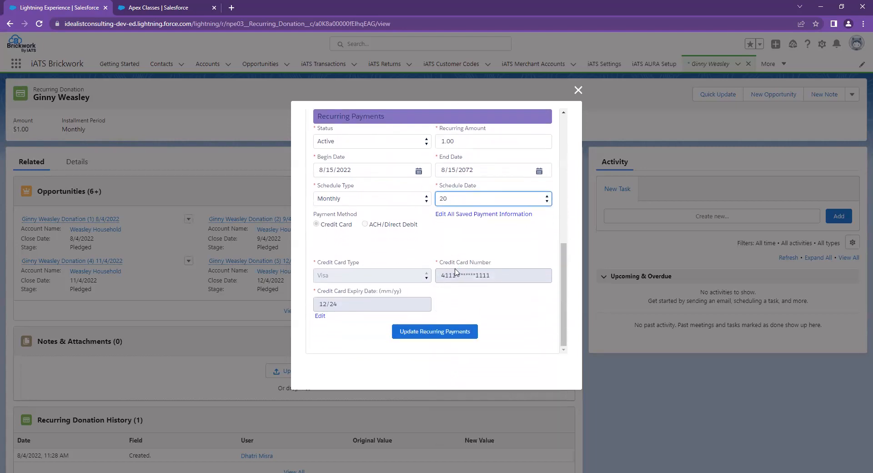
{"action": "left_click", "coordinate": [436, 332]}
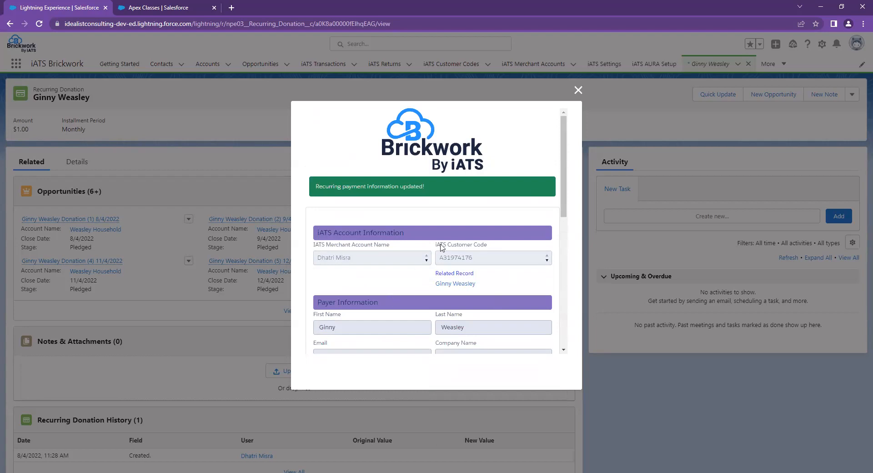
- Review the updated recurring payment form and close it
{"action": "scroll", "coordinate": [442, 250], "scroll_direction": "down", "scroll_amount": 3}
{"action": "scroll", "coordinate": [426, 285], "scroll_direction": "down", "scroll_amount": 2}
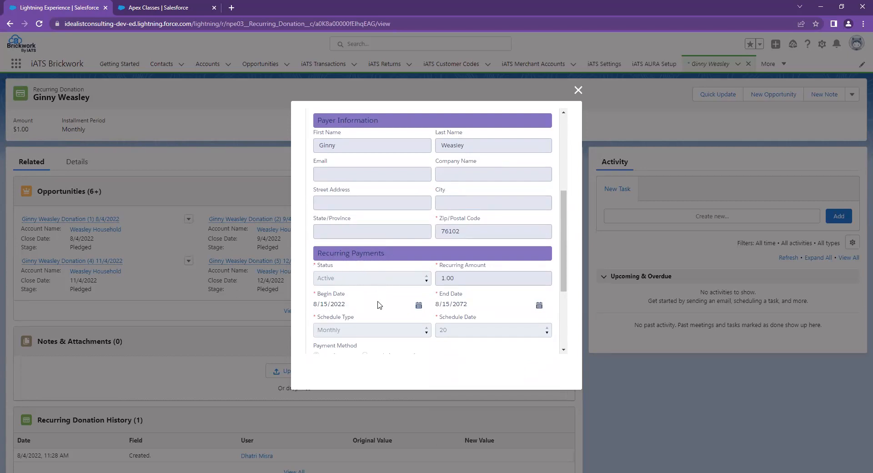
{"action": "scroll", "coordinate": [496, 298], "scroll_direction": "down", "scroll_amount": 1}
{"action": "scroll", "coordinate": [479, 304], "scroll_direction": "down", "scroll_amount": 2}
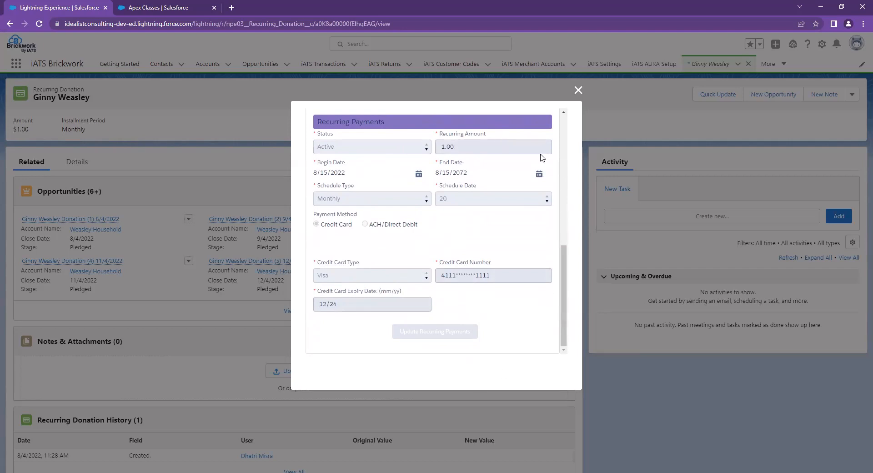
{"action": "left_click", "coordinate": [577, 91]}
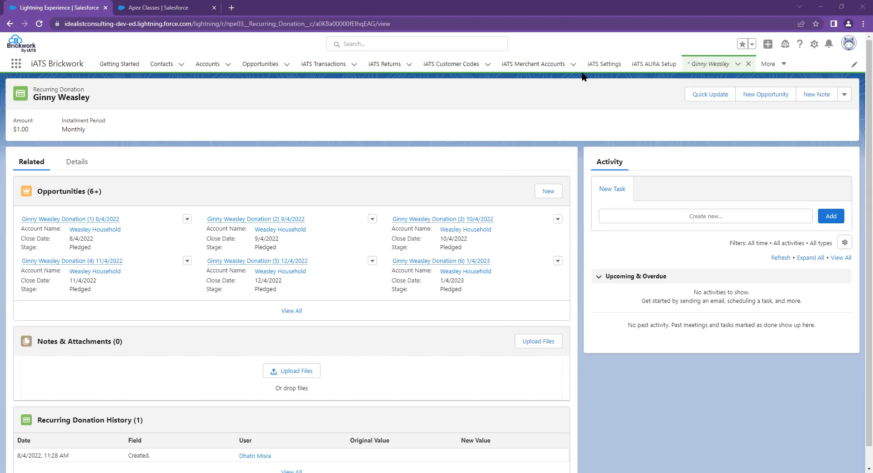
- Go from the recurring donation's details to the donor's contact and open its iATS customer code record
{"action": "left_click", "coordinate": [82, 162]}
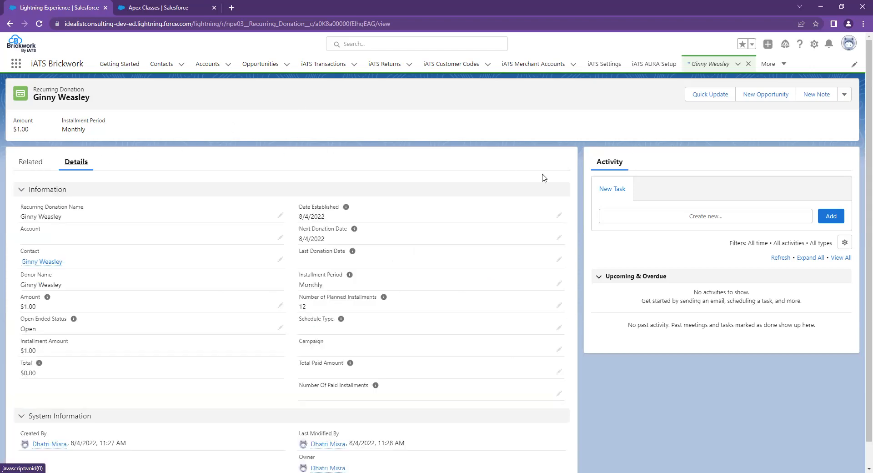
{"action": "scroll", "coordinate": [317, 313], "scroll_direction": "down", "scroll_amount": 1}
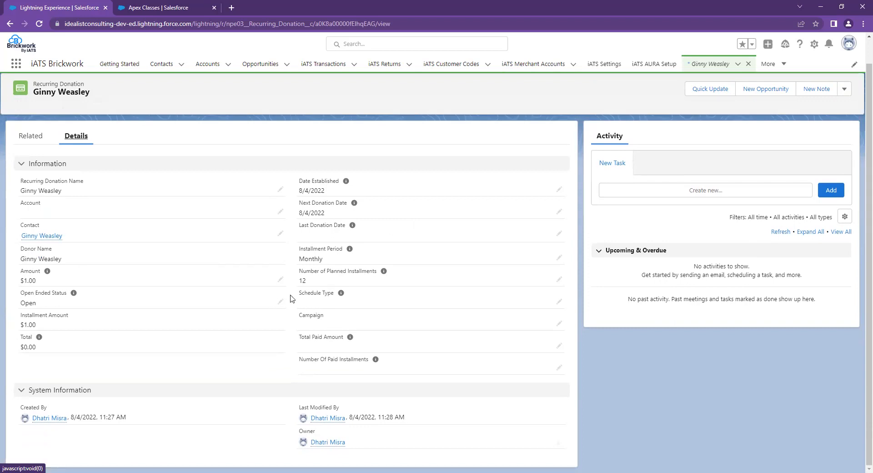
{"action": "left_click", "coordinate": [173, 68]}
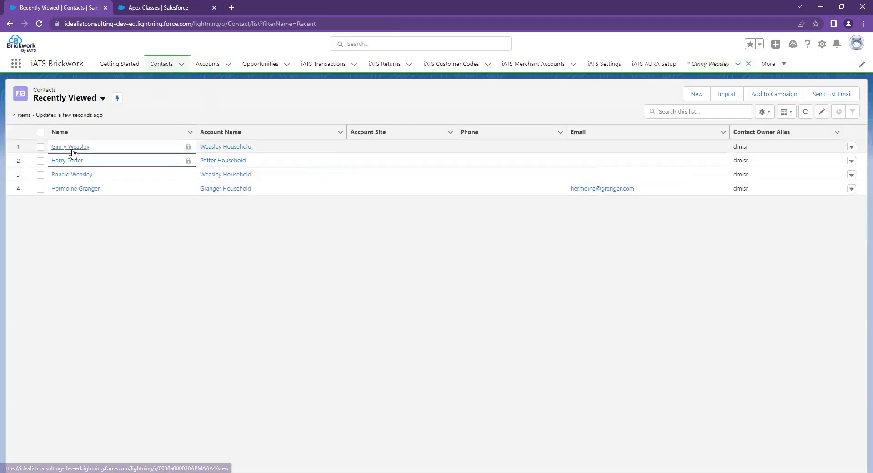
{"action": "left_click", "coordinate": [77, 153]}
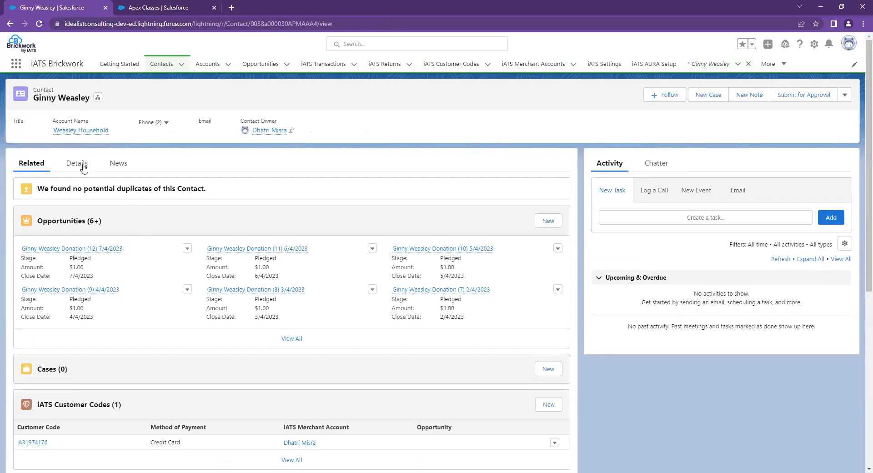
{"action": "left_click", "coordinate": [33, 442]}
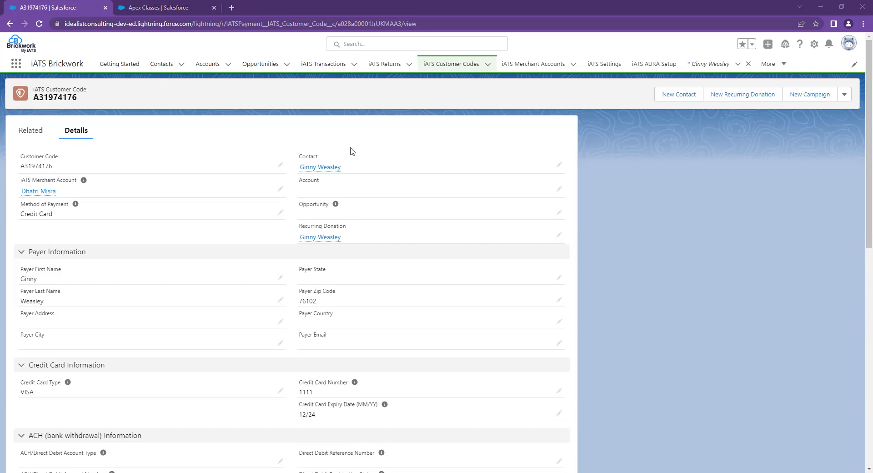
- Open the recently viewed iATS Transactions list
{"action": "left_click", "coordinate": [317, 66]}
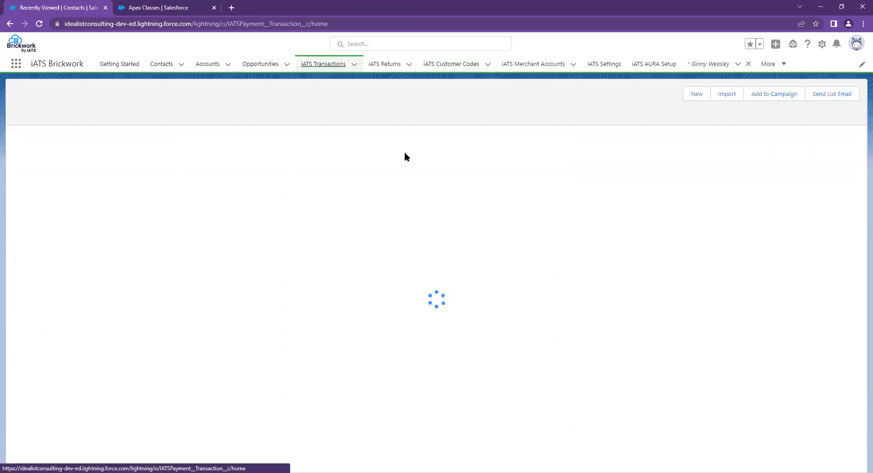